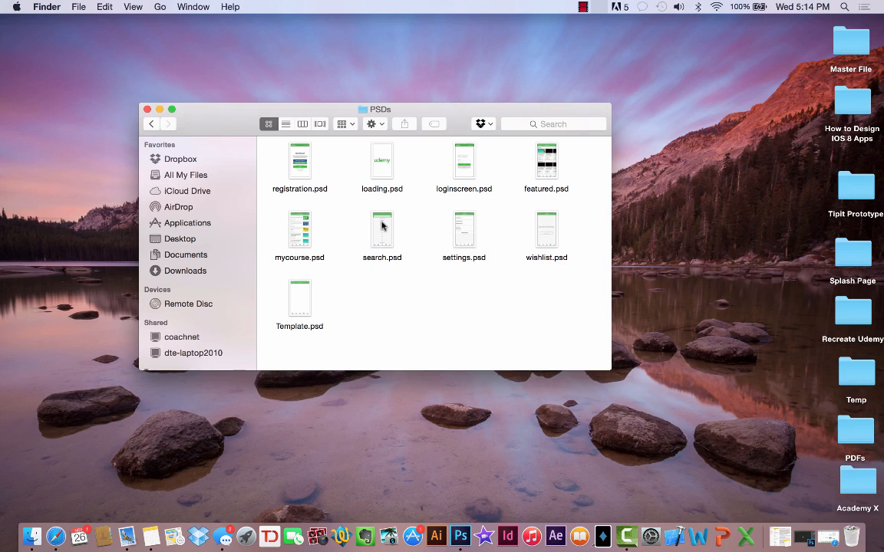
Open search.psd in Photoshop and close Icon.psb and App Icon Template [4.0].psd, discarding unsaved changes.
double_click(382, 228)
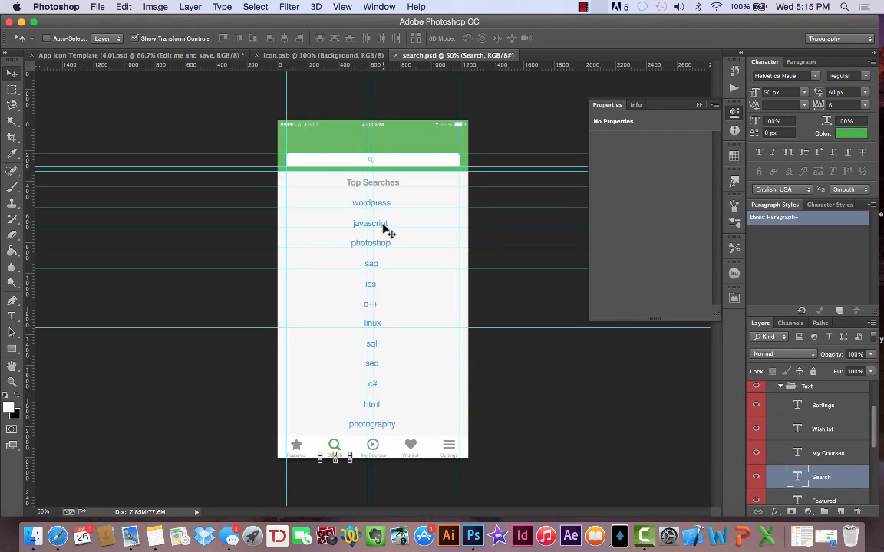
click(273, 56)
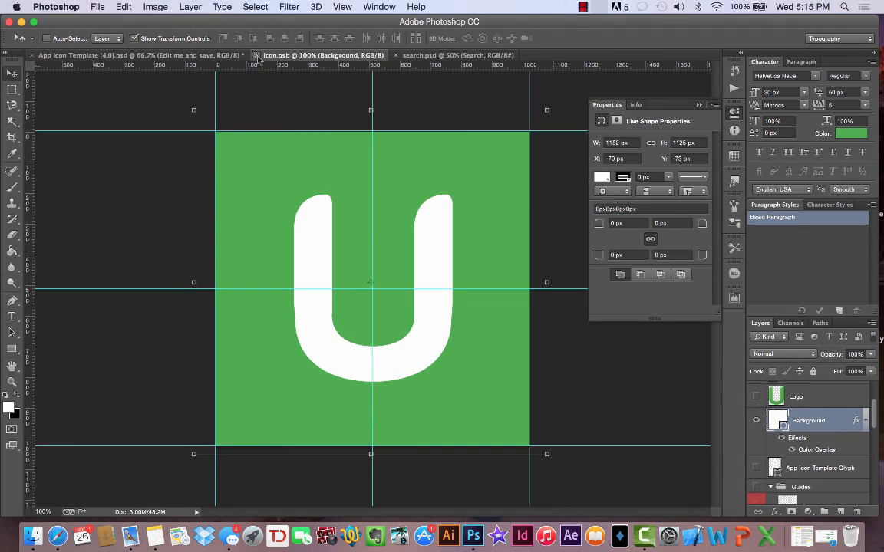
click(256, 55)
click(198, 59)
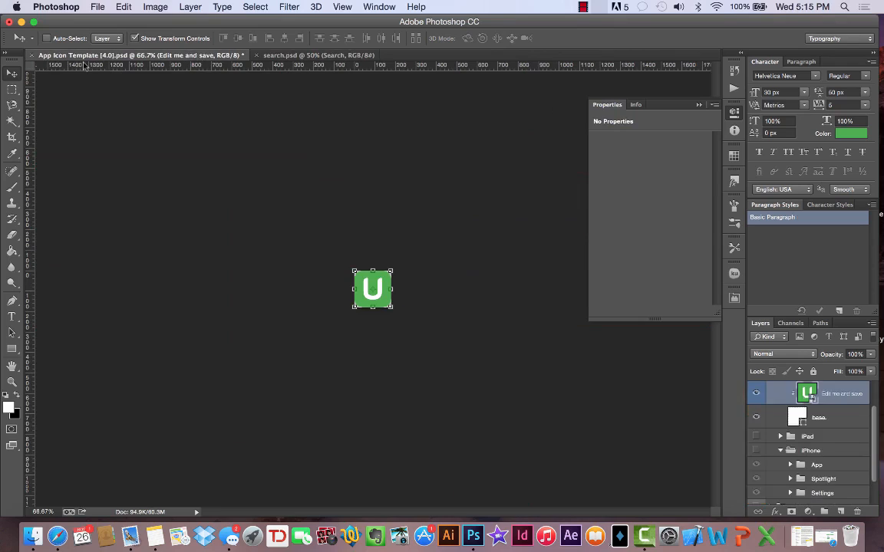
key(super+w)
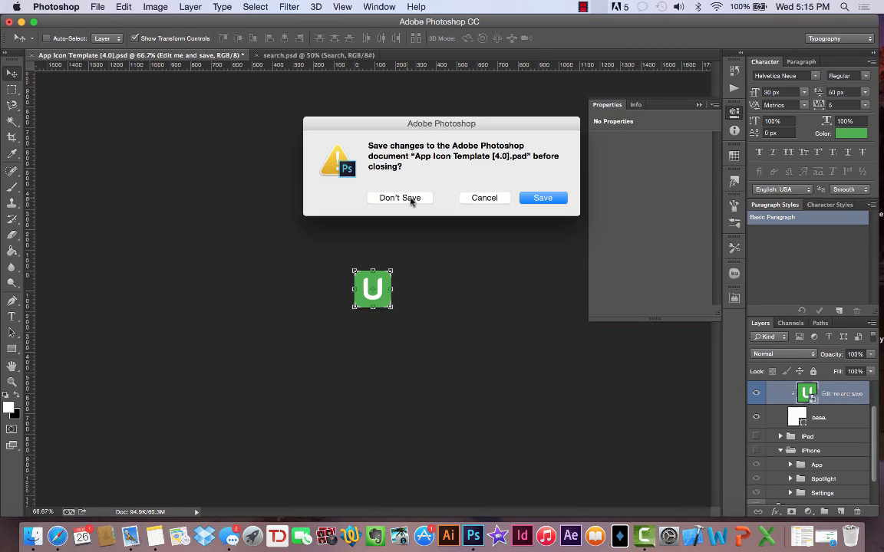
click(411, 199)
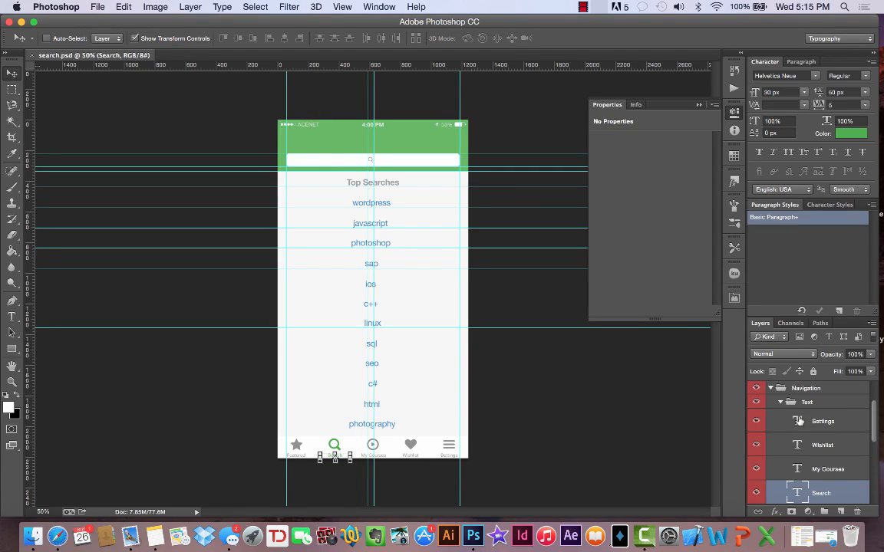
Extend the search.psd canvas to a height of 3208 pixels, keeping the centre anchor.
scroll(799, 422, down, 1)
scroll(799, 420, up, 2)
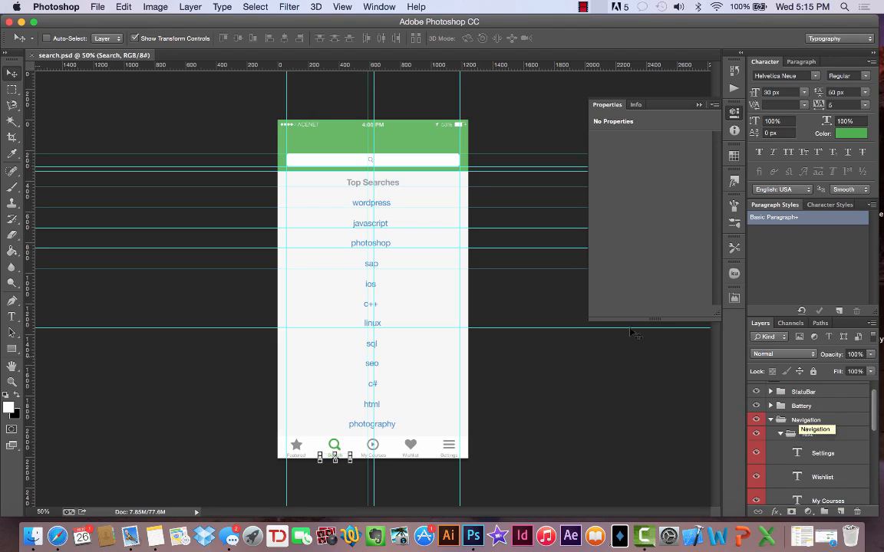
scroll(821, 434, down, 3)
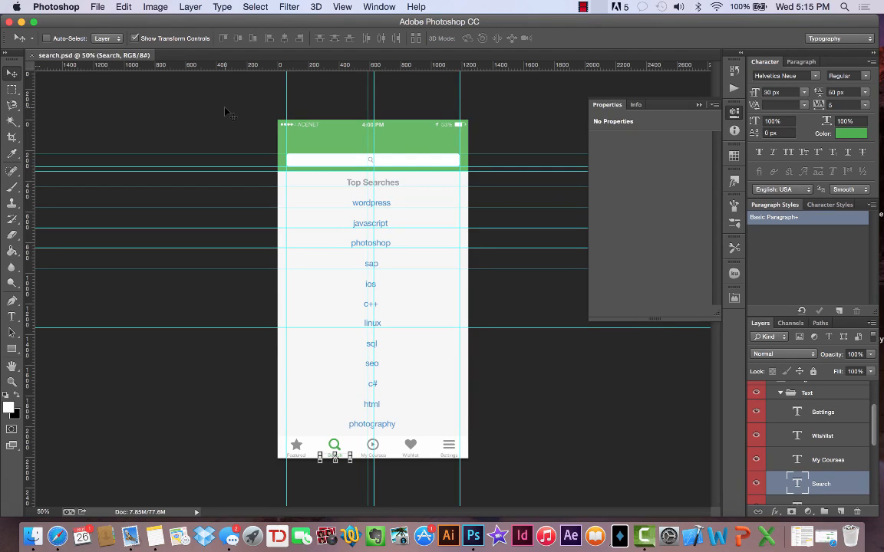
click(157, 8)
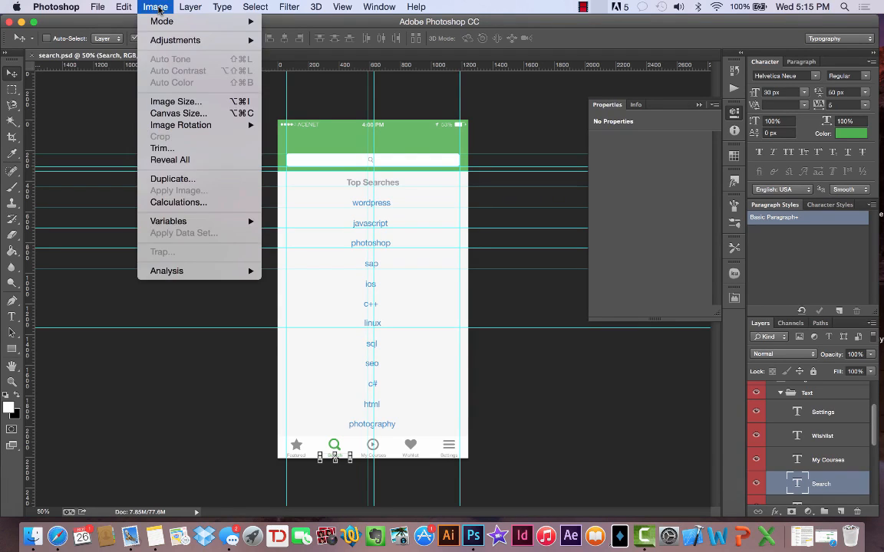
click(172, 113)
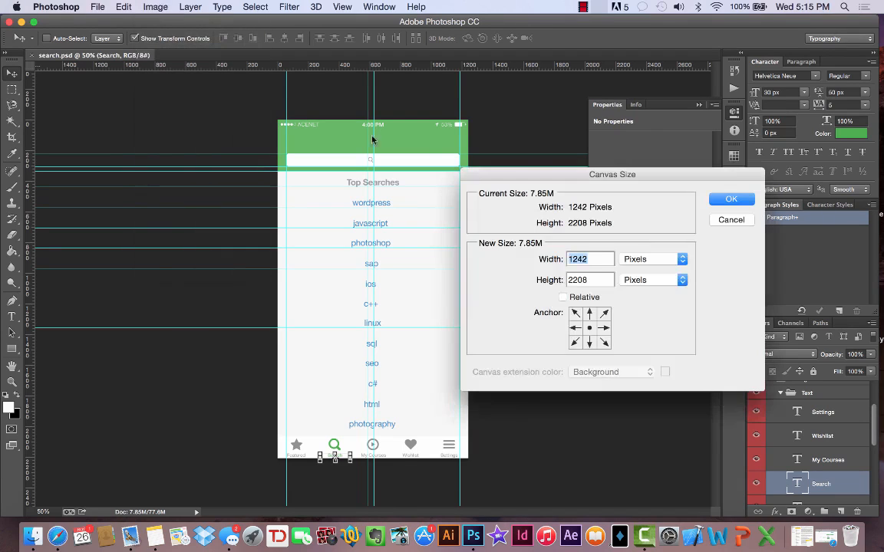
click(589, 279)
double_click(589, 280)
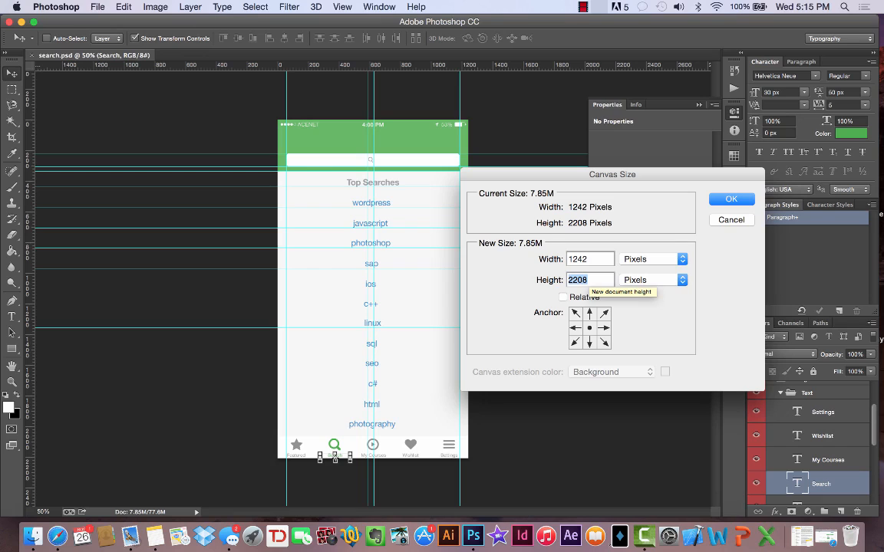
text(3208)
key(Return)
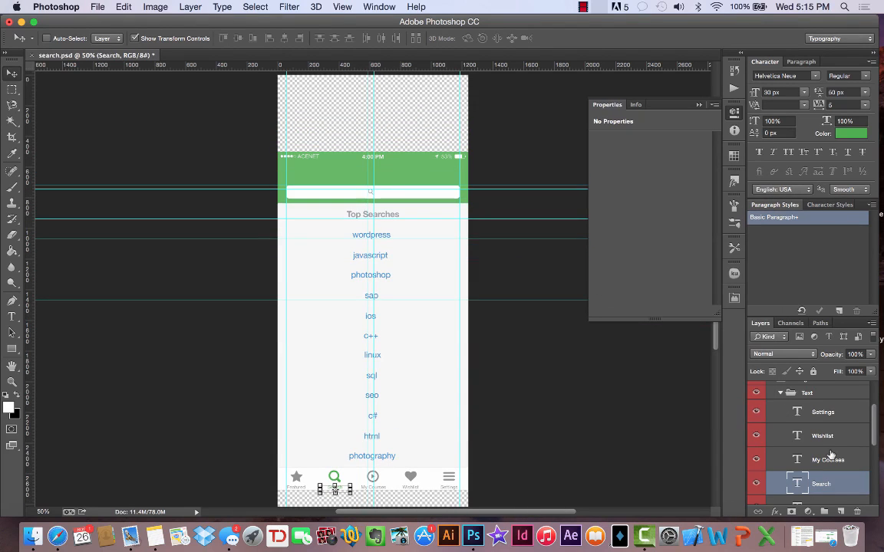
Collapse the Text, Navigation and Background layer groups.
scroll(831, 455, up, 3)
click(782, 455)
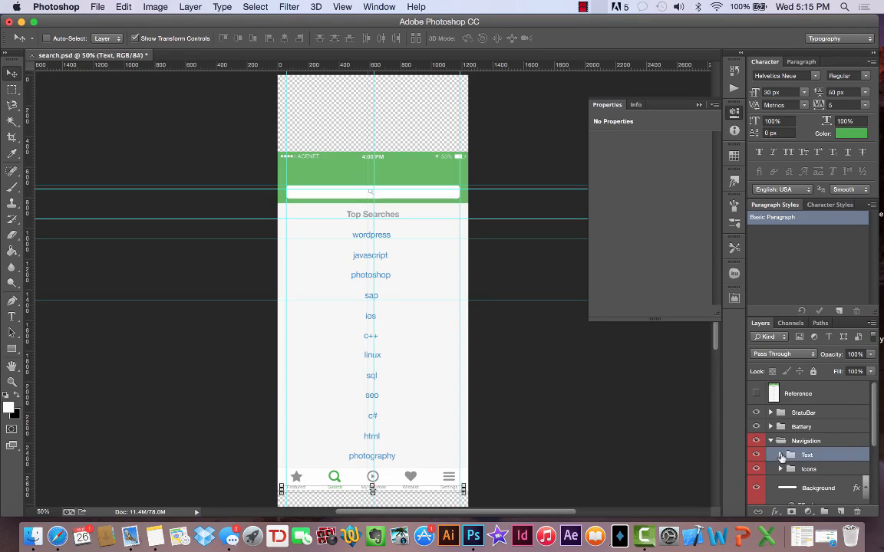
click(771, 441)
scroll(772, 444, down, 3)
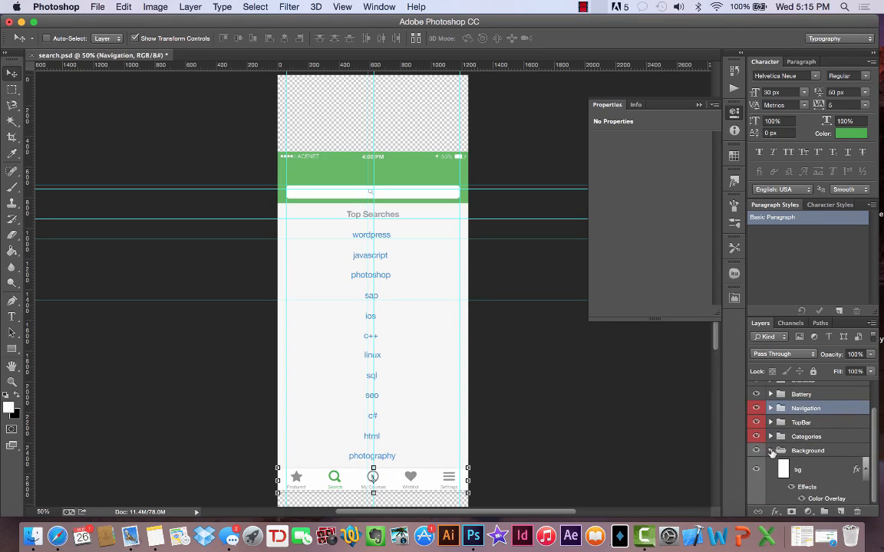
click(772, 453)
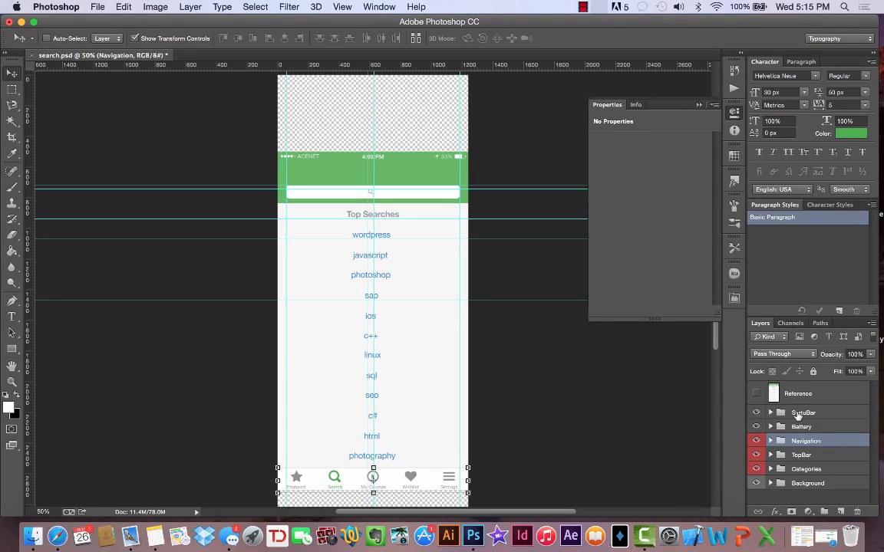
Move all groups from StatuBar through Background up together to the canvas's upper edge, turning snapping on for exact alignment.
click(798, 414)
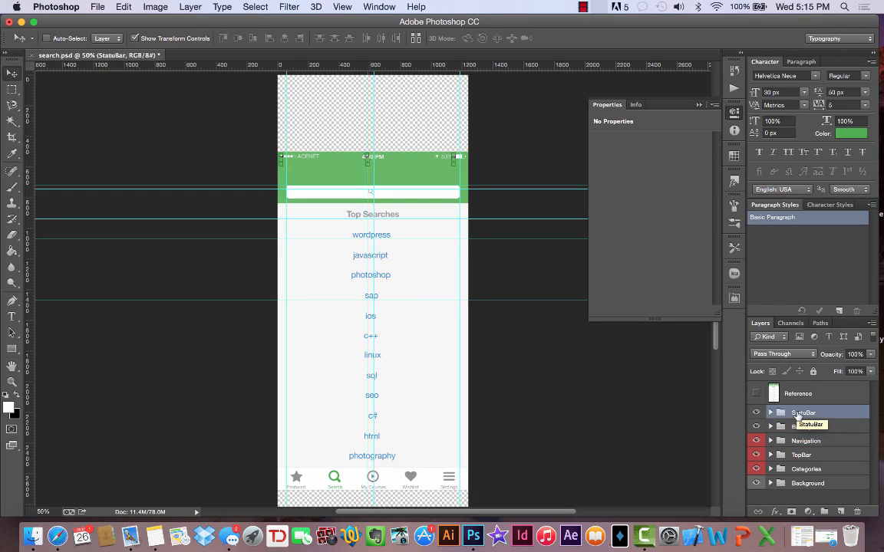
shift+click(803, 483)
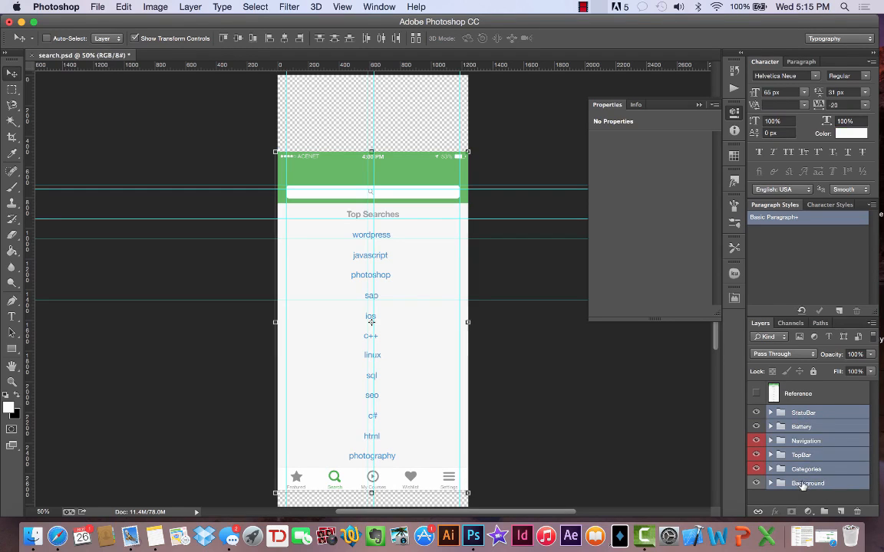
scroll(208, 231, up, 1)
scroll(209, 230, up, 5)
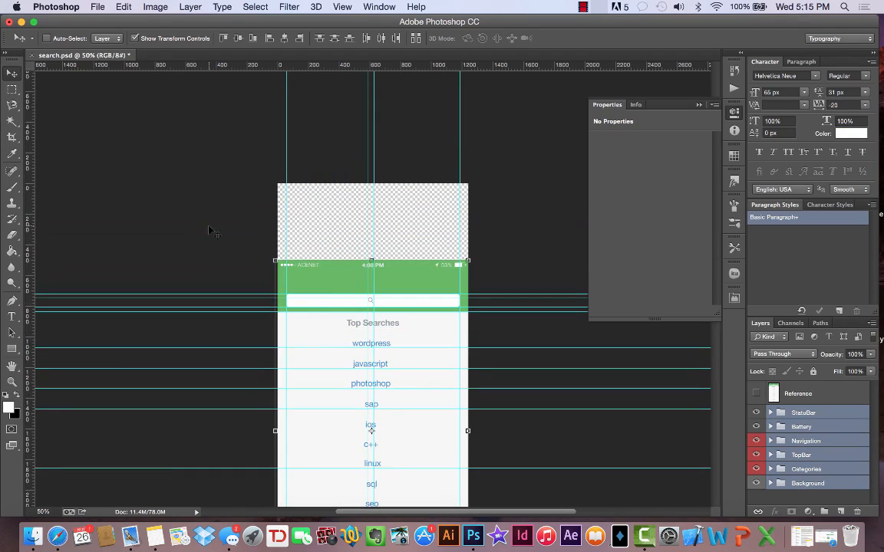
drag(329, 279, 332, 214)
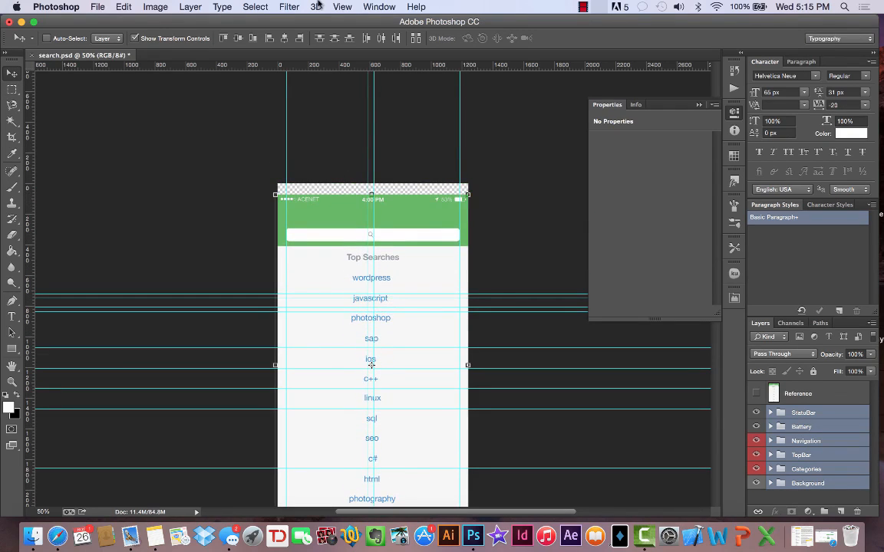
click(342, 7)
click(363, 245)
drag(334, 209, 334, 199)
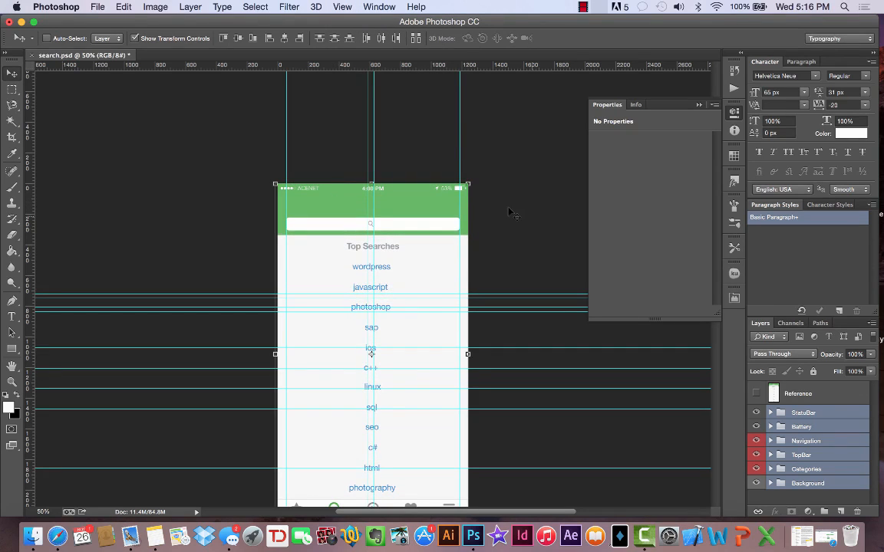
Examine the layers inside the TopBar and Navigation groups and what they control on the canvas.
scroll(509, 212, down, 5)
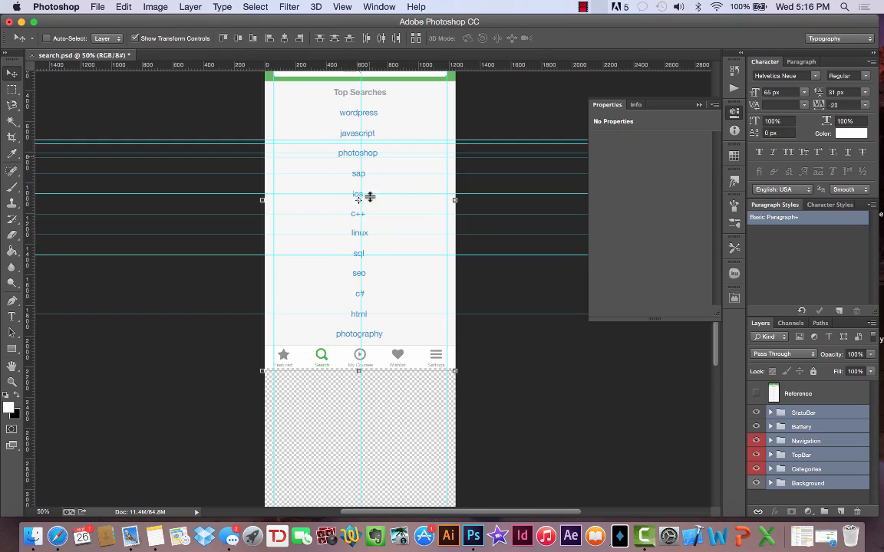
click(770, 455)
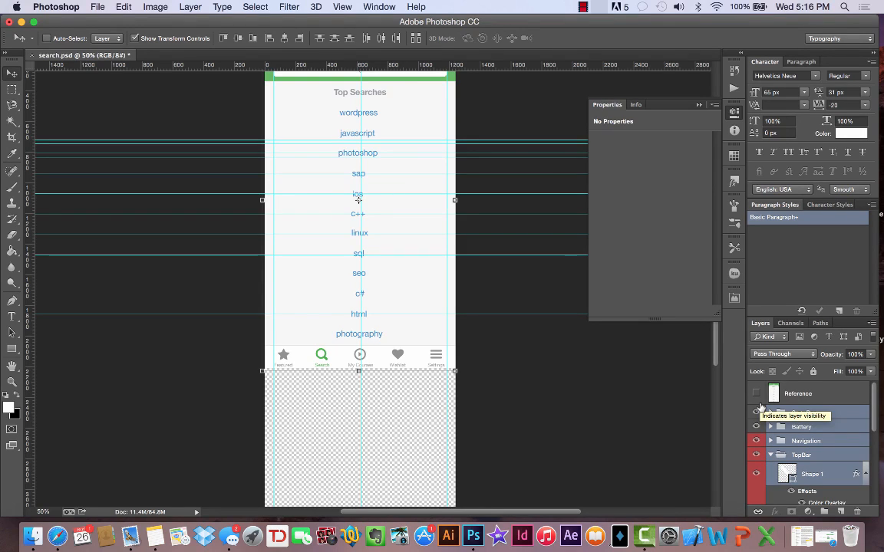
scroll(796, 420, down, 2)
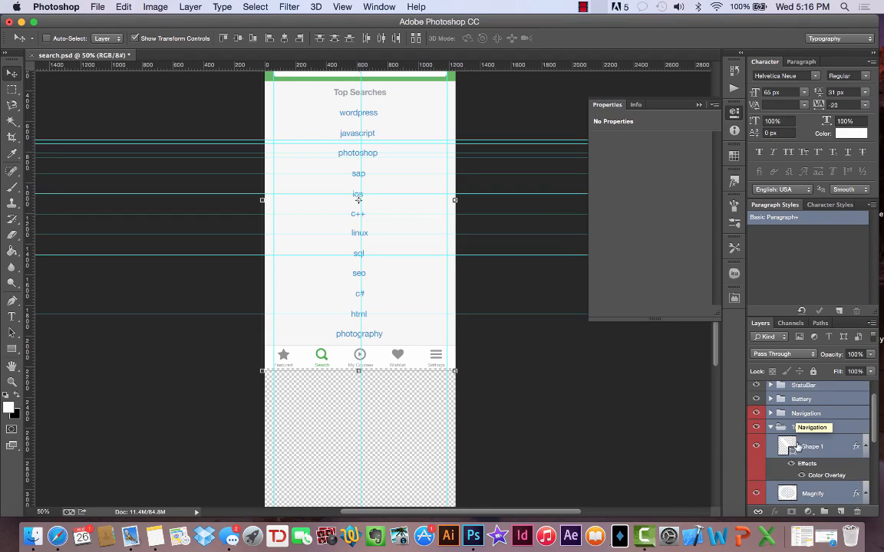
scroll(796, 426, down, 2)
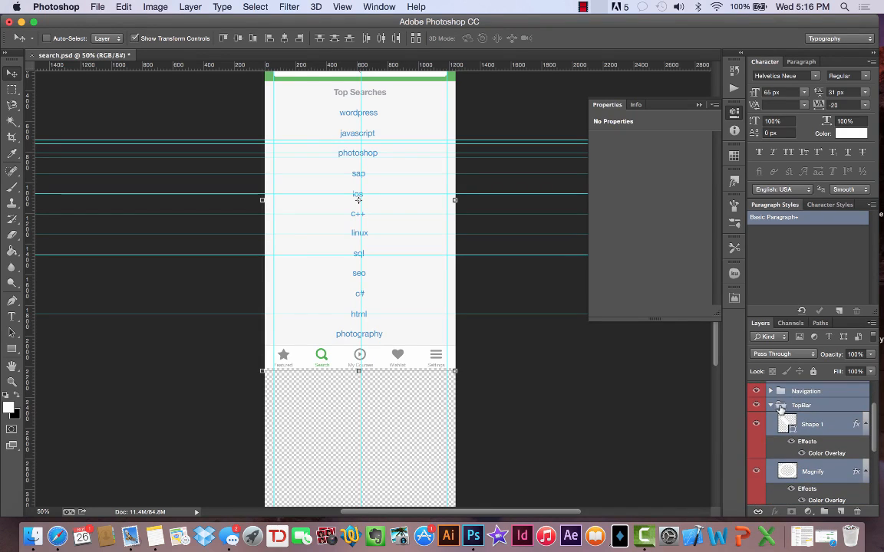
click(801, 406)
scroll(807, 411, down, 2)
scroll(807, 412, down, 2)
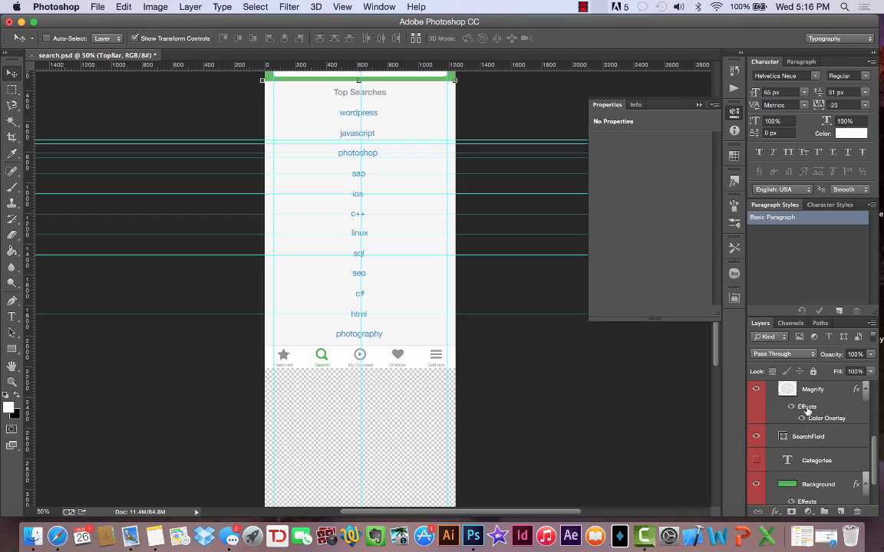
scroll(808, 411, down, 2)
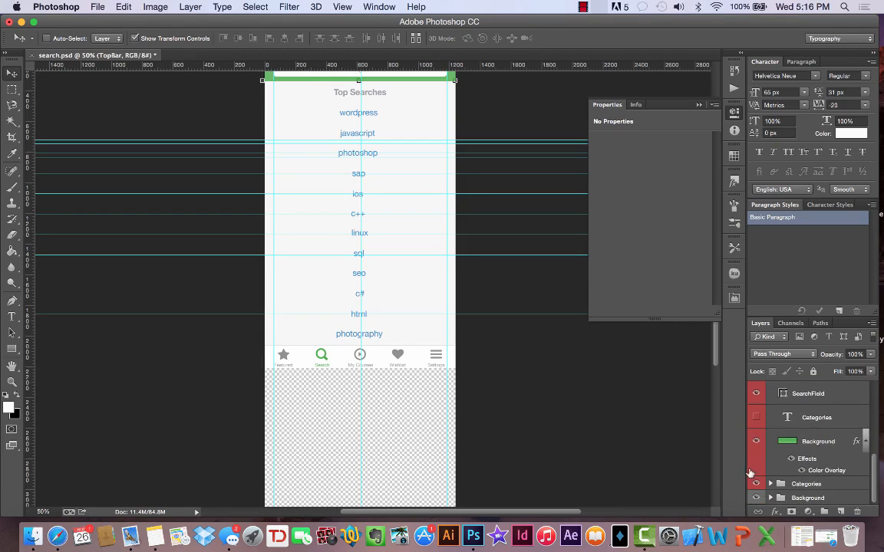
scroll(788, 491, up, 8)
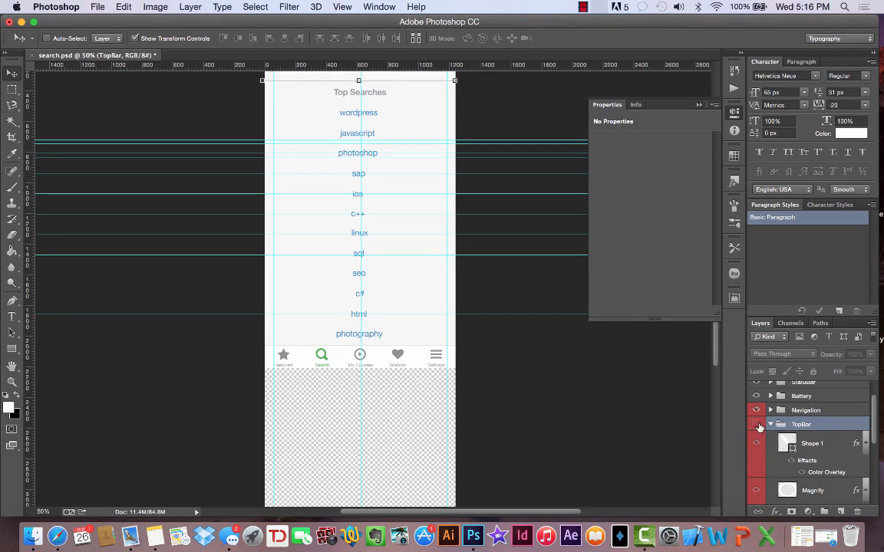
click(770, 425)
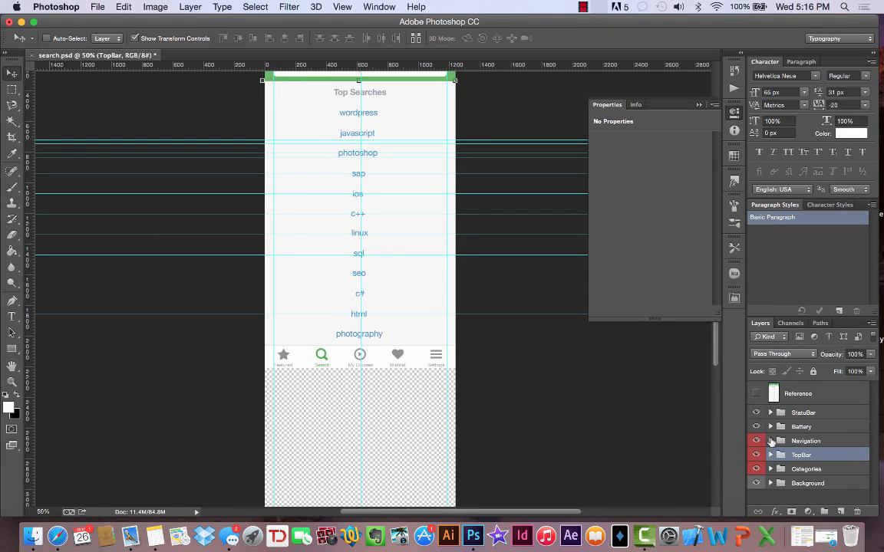
click(771, 442)
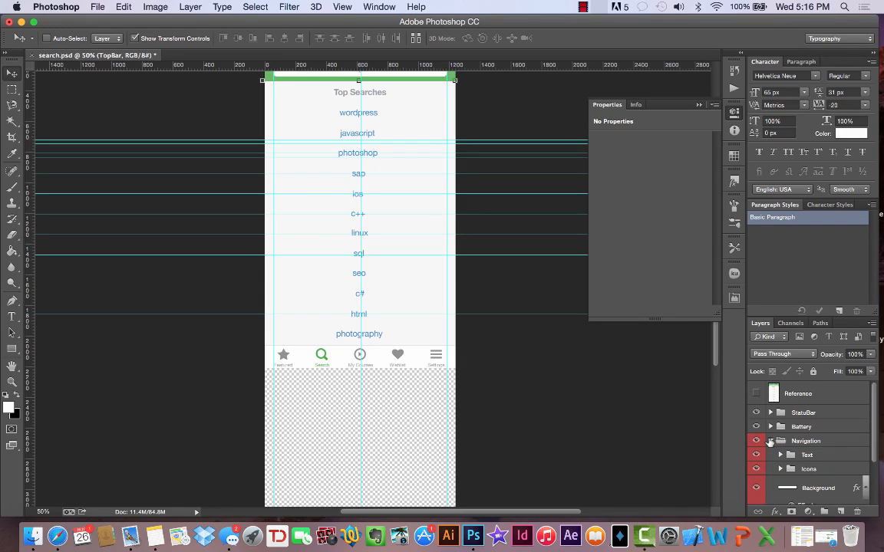
click(770, 441)
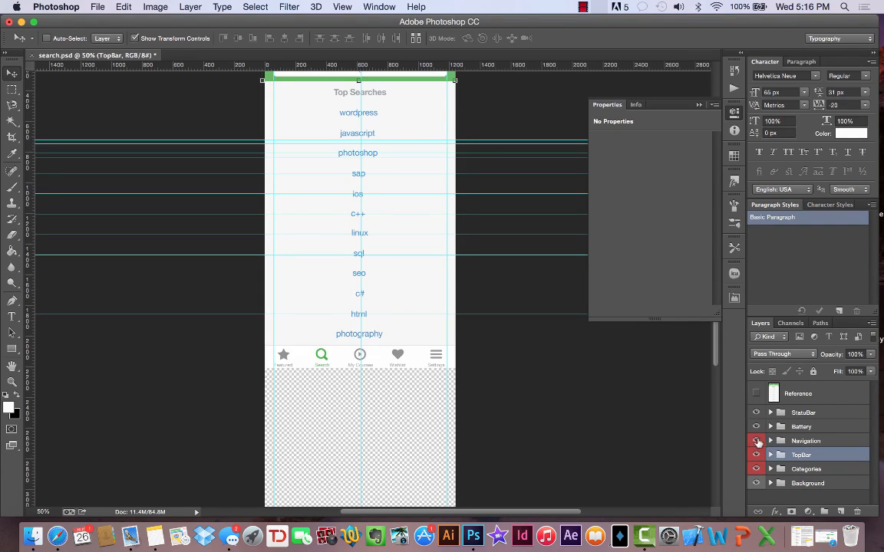
Move the Navigation group straight down to the bottom edge of the extended canvas.
click(805, 442)
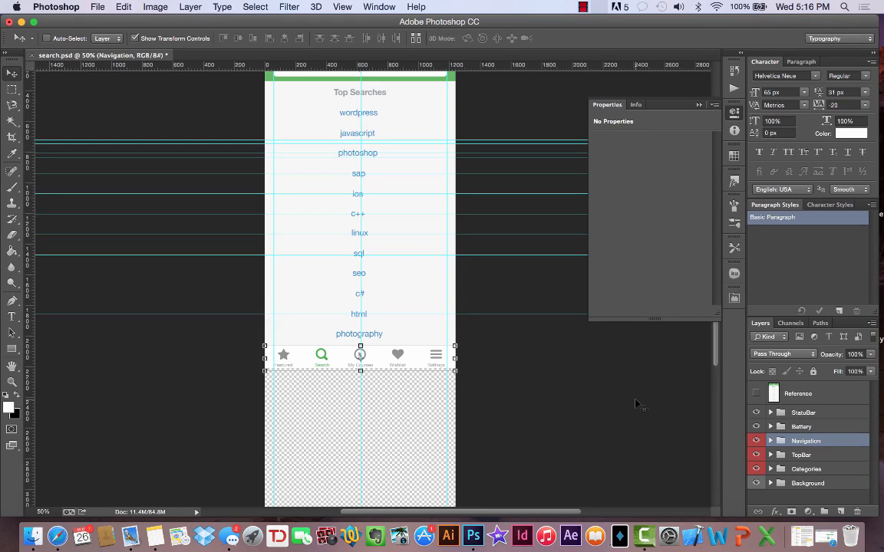
scroll(636, 405, down, 3)
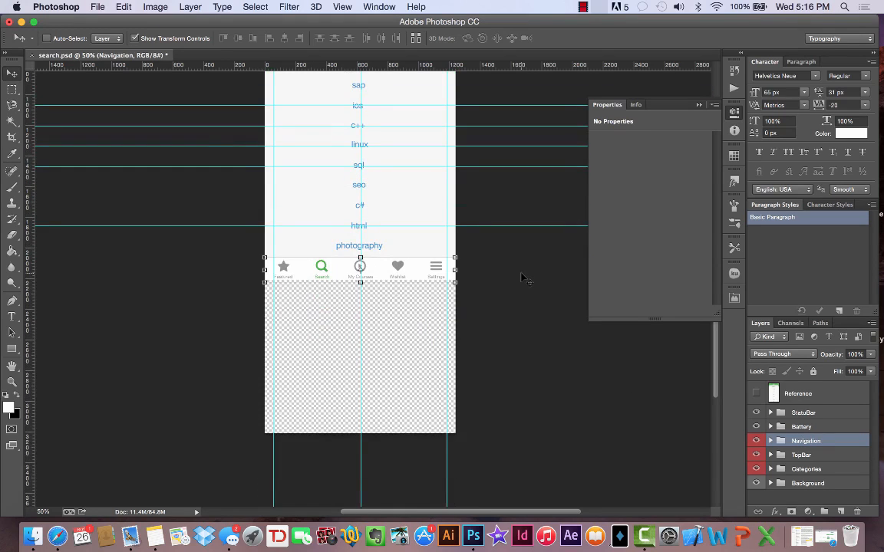
drag(524, 278, 521, 430)
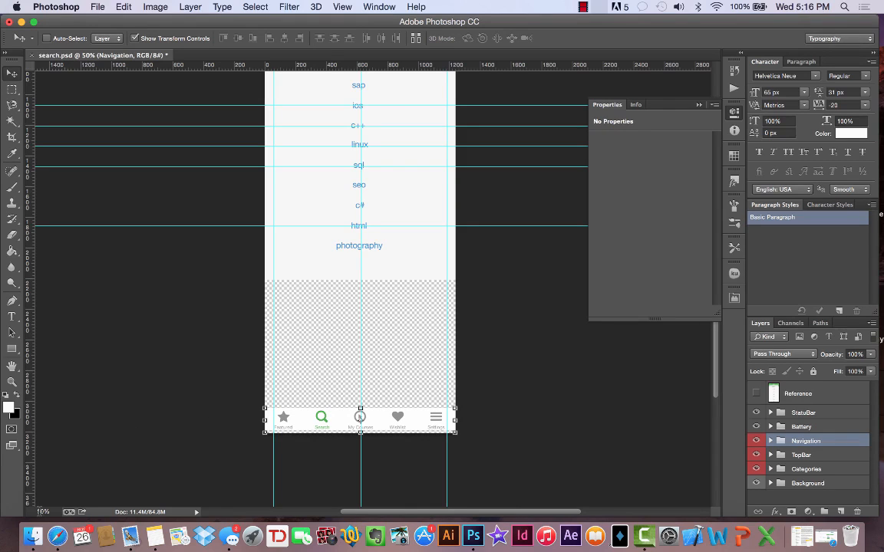
Turn snapping off and shift the Navigation group slightly down until its white bar sits flush with the canvas's lower edge.
double_click(41, 512)
text(100)
key(Return)
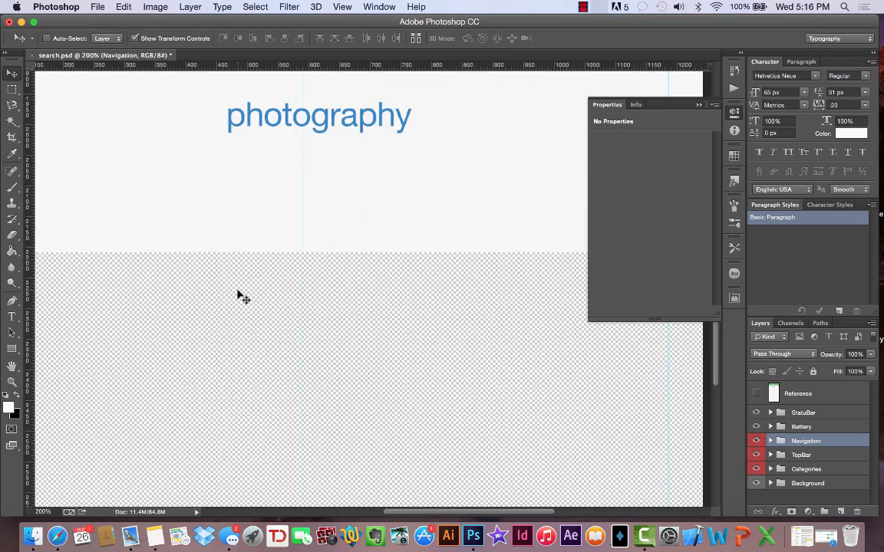
scroll(237, 290, down, 10)
scroll(237, 290, up, 1)
scroll(237, 290, left, 4)
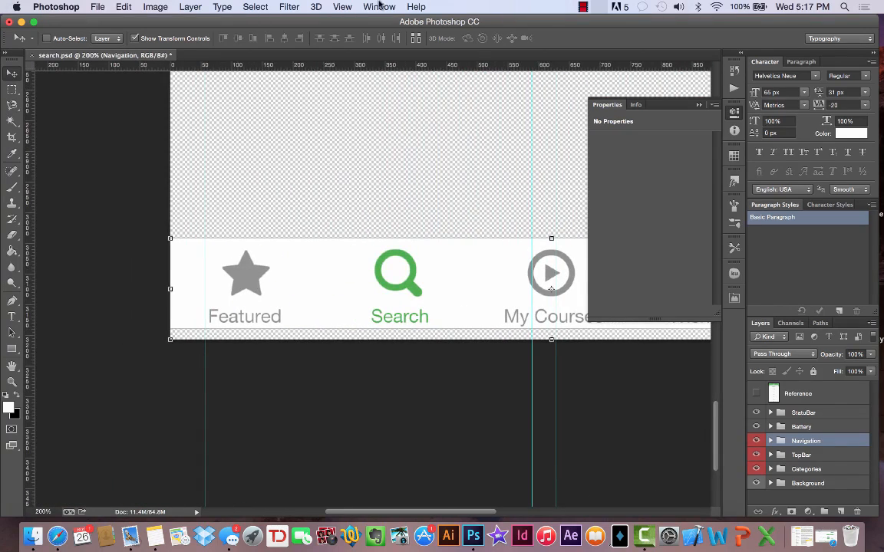
click(342, 7)
click(349, 246)
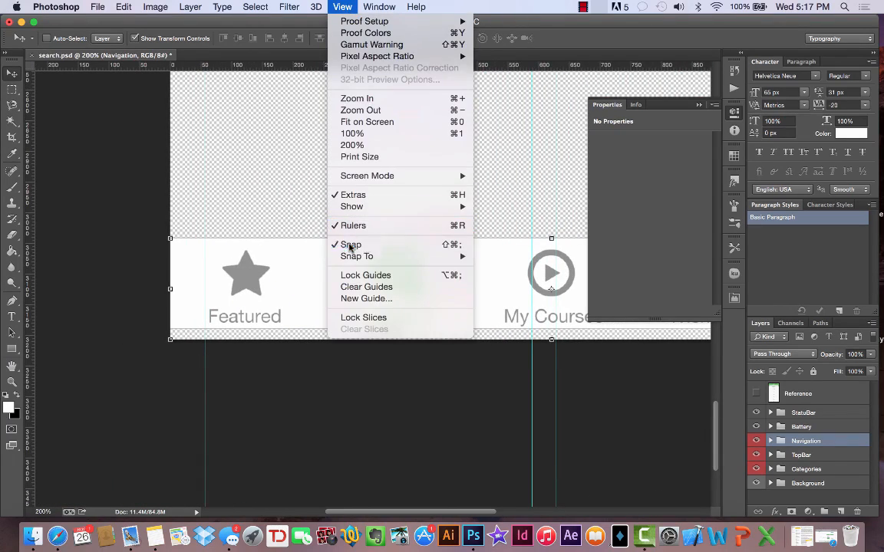
drag(299, 188, 299, 197)
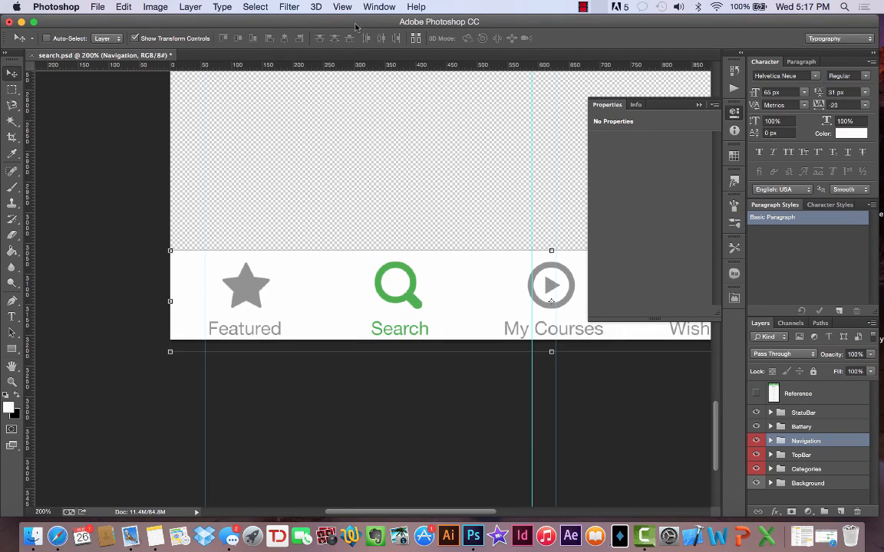
Duplicate all text layers in the Categories group, from photography down to Search.
key(super+minus)
key(super+minus)
key(super+minus)
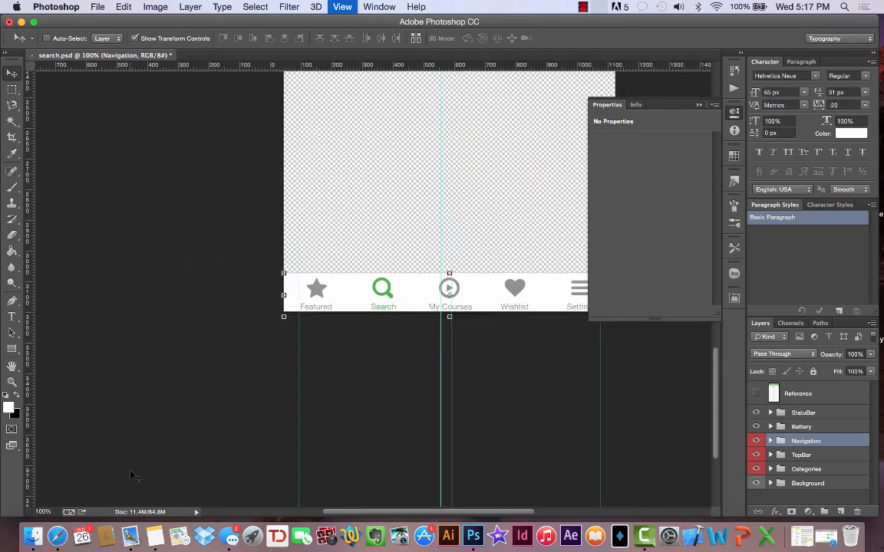
scroll(257, 395, up, 10)
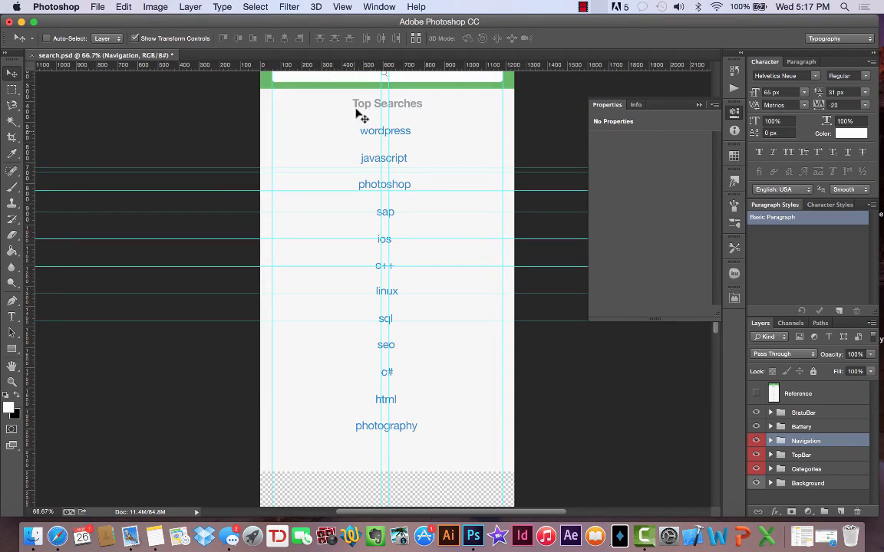
click(771, 468)
scroll(770, 470, down, 10)
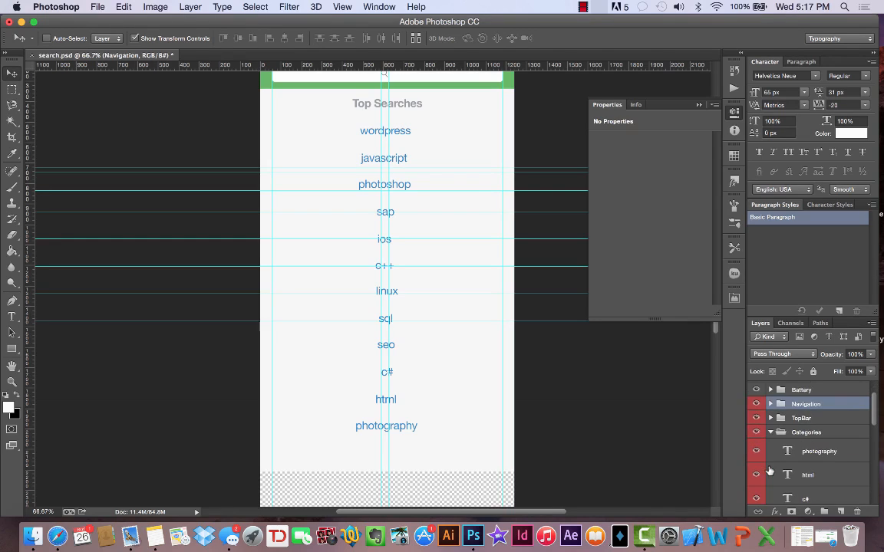
scroll(770, 469, down, 2)
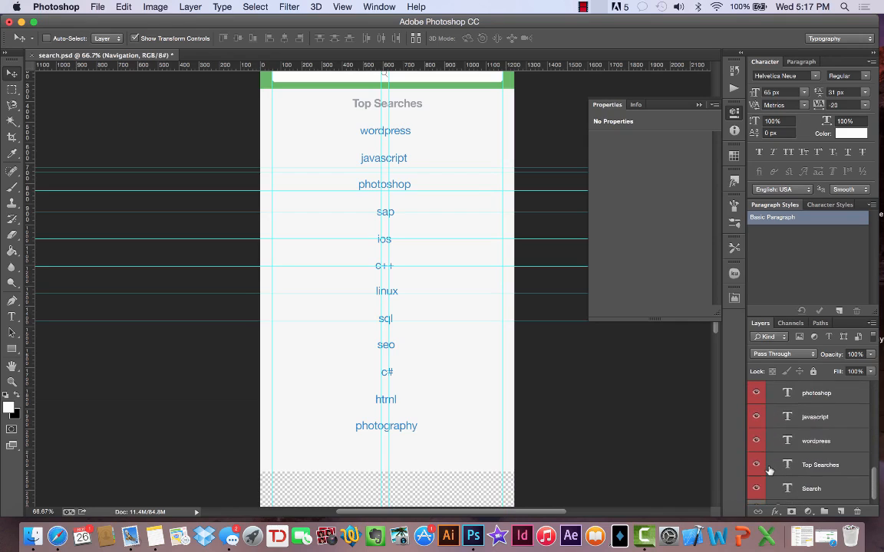
scroll(769, 469, up, 6)
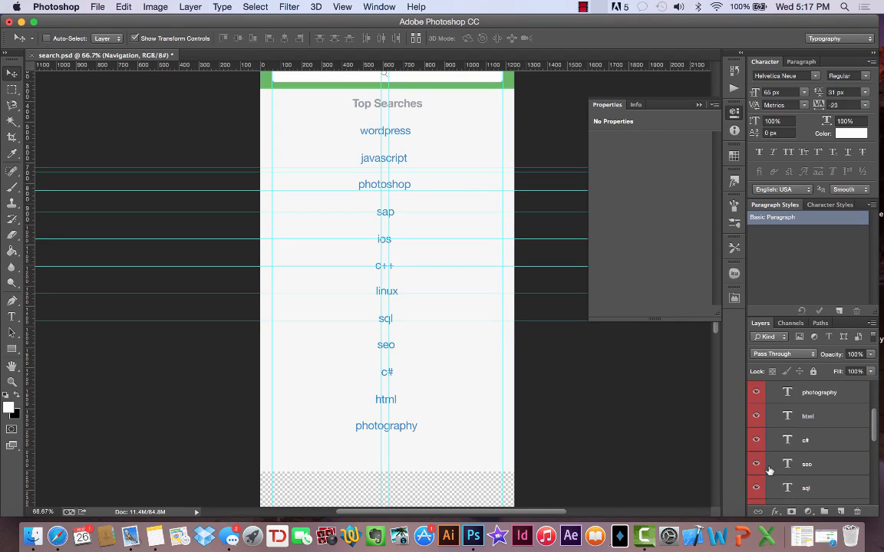
scroll(770, 469, up, 2)
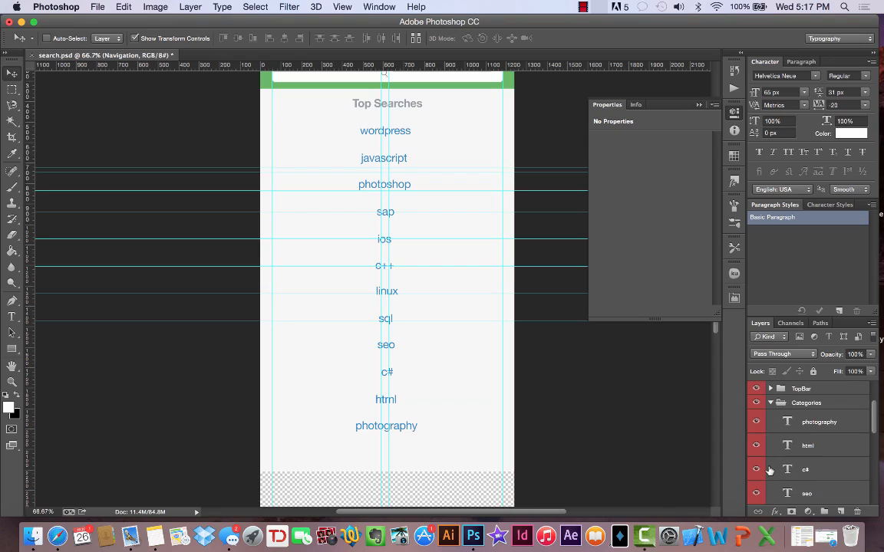
click(843, 423)
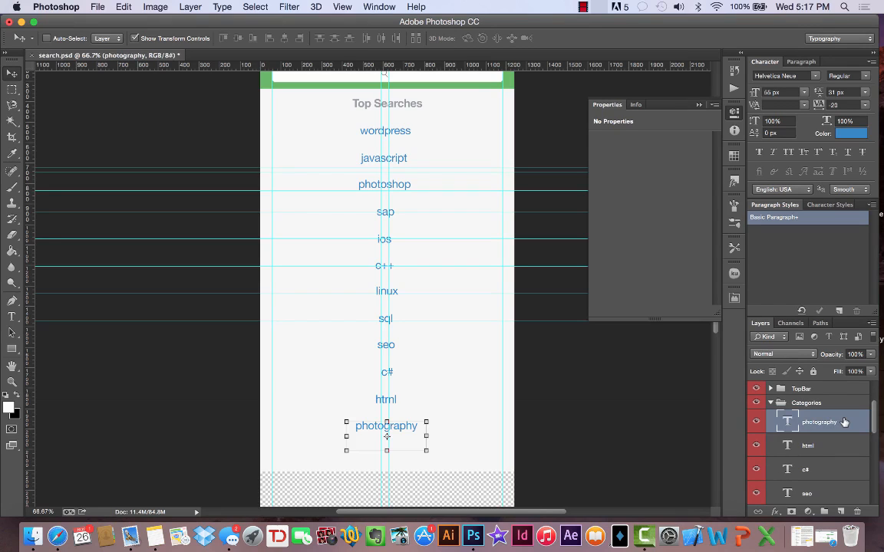
scroll(843, 423, down, 10)
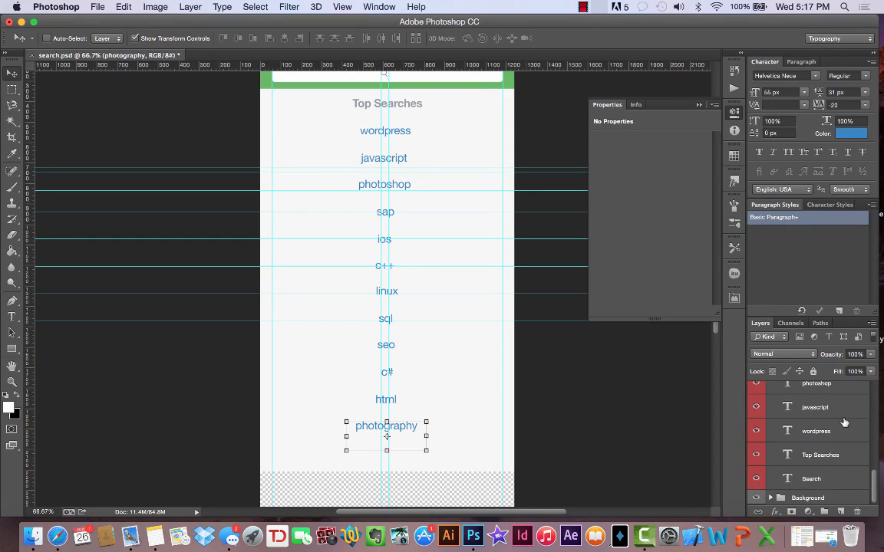
shift+click(835, 480)
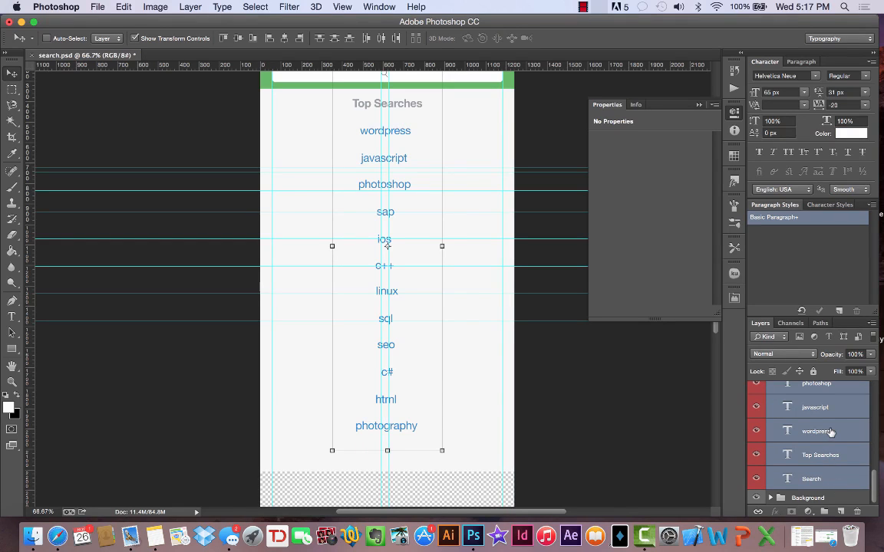
scroll(830, 432, up, 10)
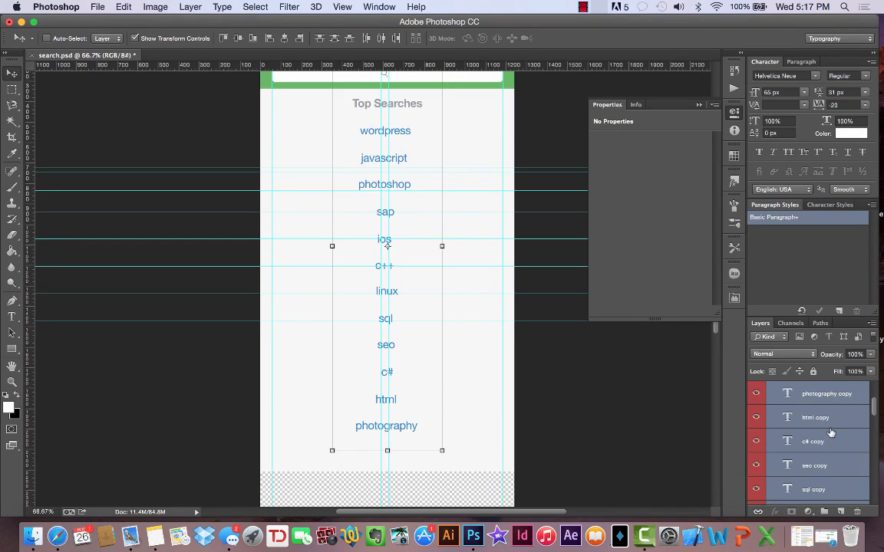
scroll(803, 431, up, 5)
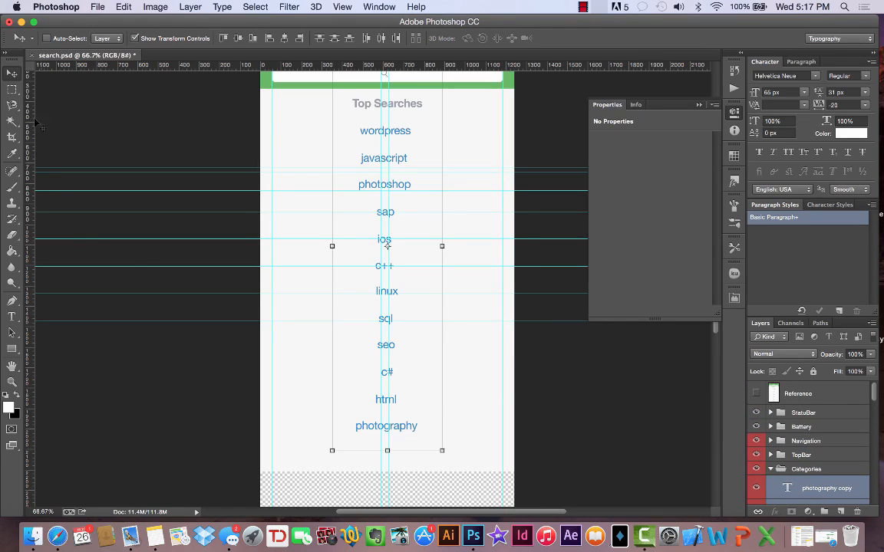
Move the duplicated text layers straight down so the copied wordpress entry follows below the original photography entry.
scroll(570, 292, up, 2)
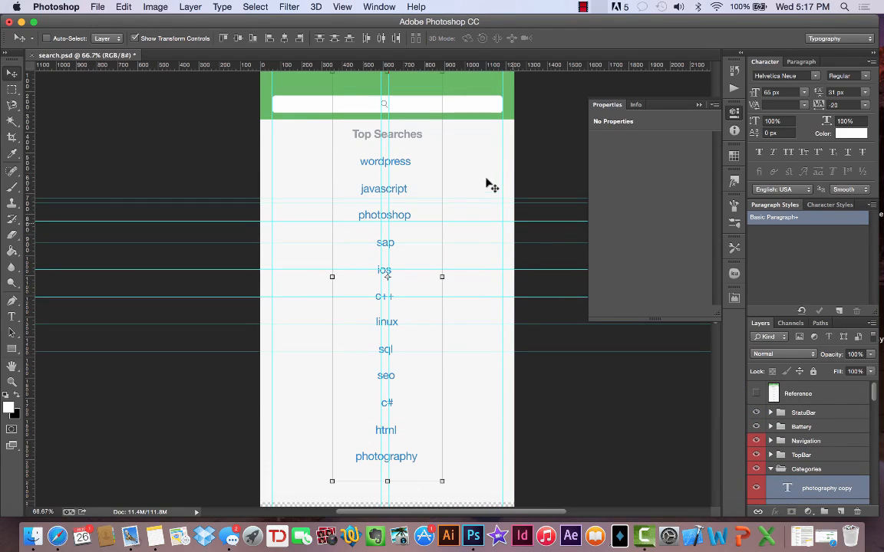
drag(535, 141, 545, 446)
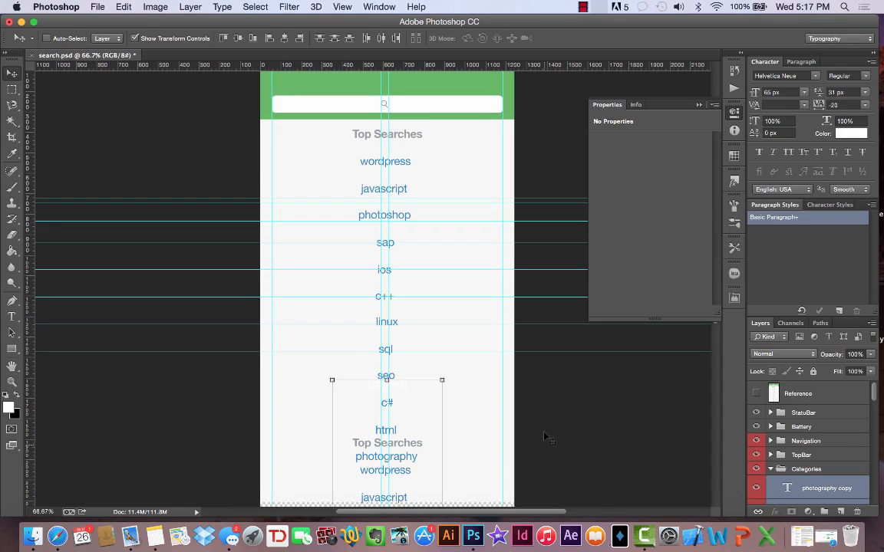
scroll(554, 381, down, 10)
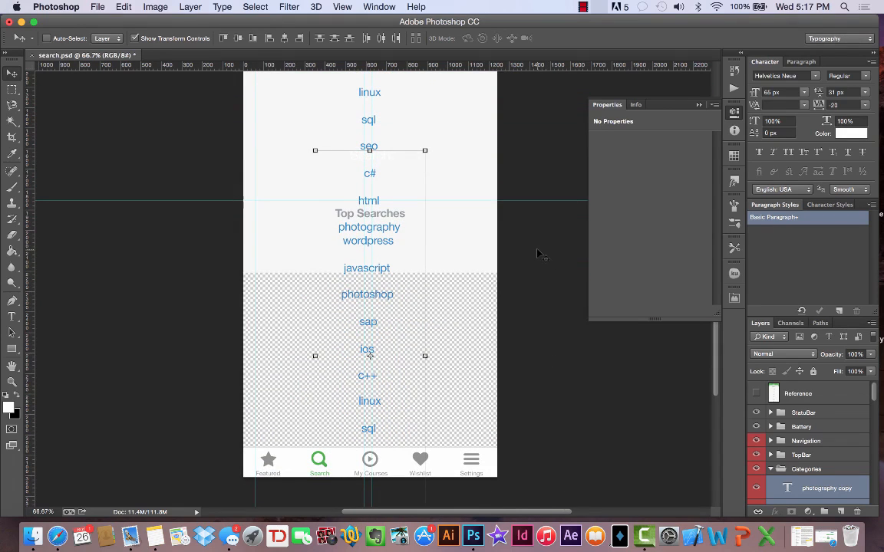
mouse_move(537, 267)
mouse_down()
mouse_move(551, 375)
mouse_move(540, 273)
mouse_up()
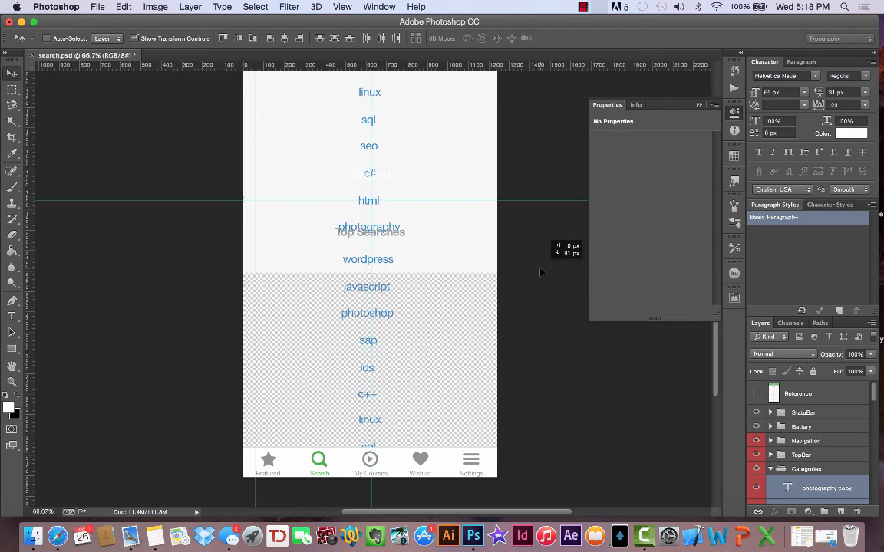
drag(541, 272, 541, 271)
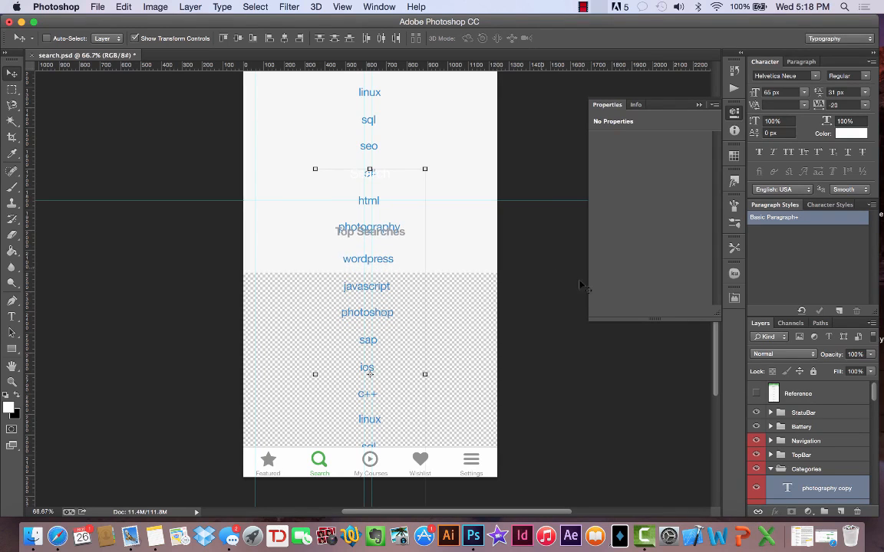
scroll(825, 491, down, 2)
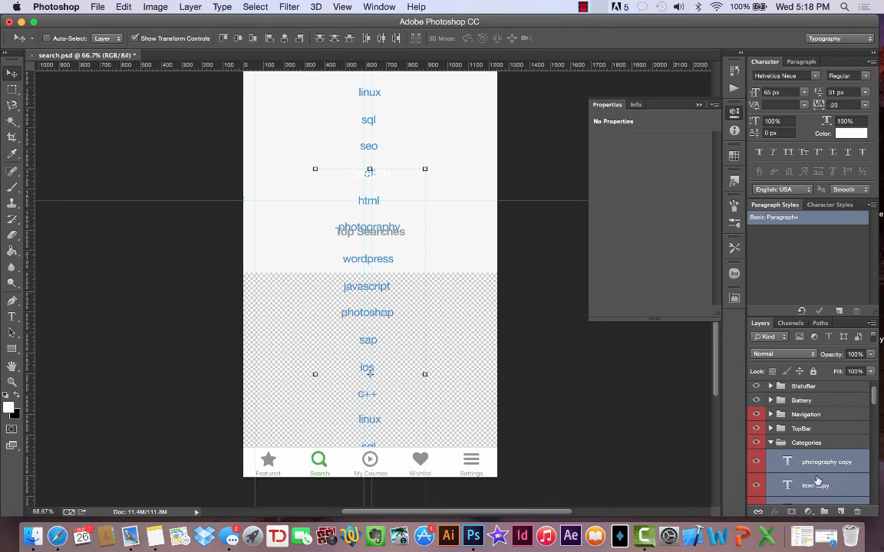
click(756, 442)
click(757, 443)
scroll(799, 458, down, 5)
scroll(799, 458, down, 3)
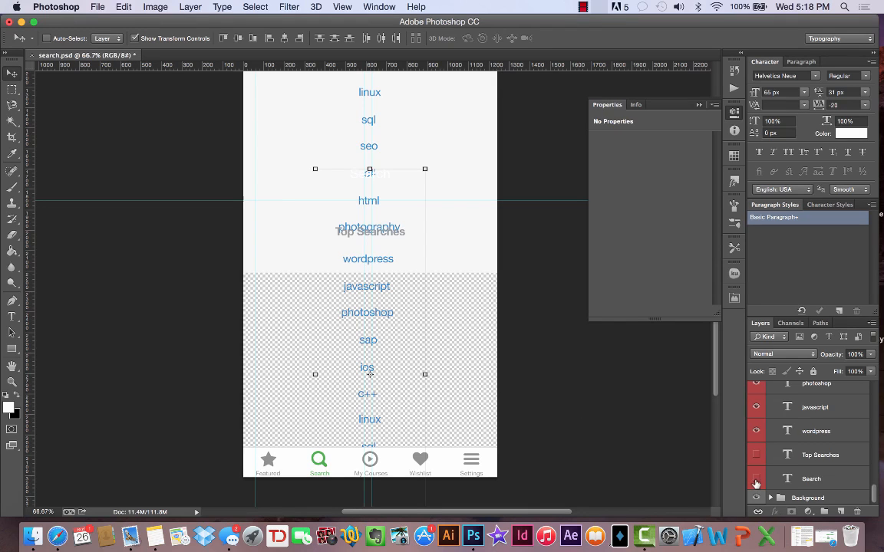
scroll(807, 482, up, 5)
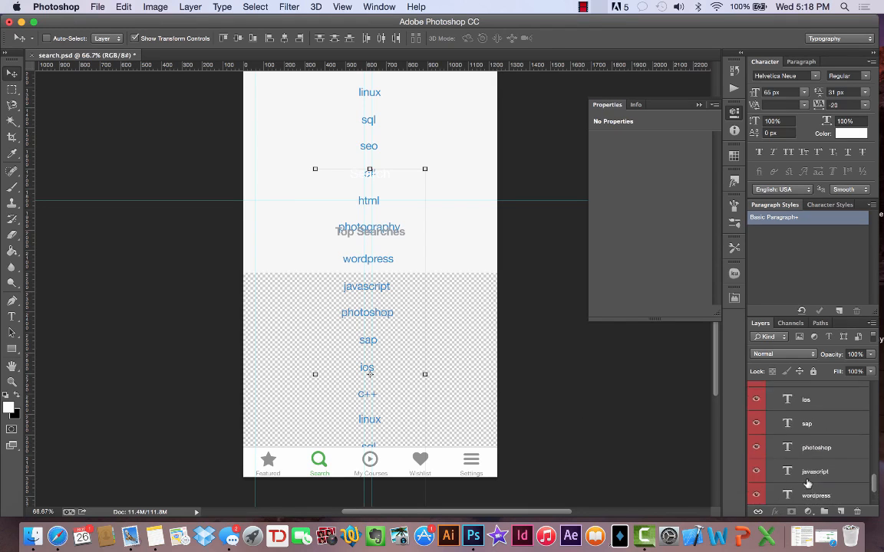
key(super+j)
scroll(807, 482, down, 10)
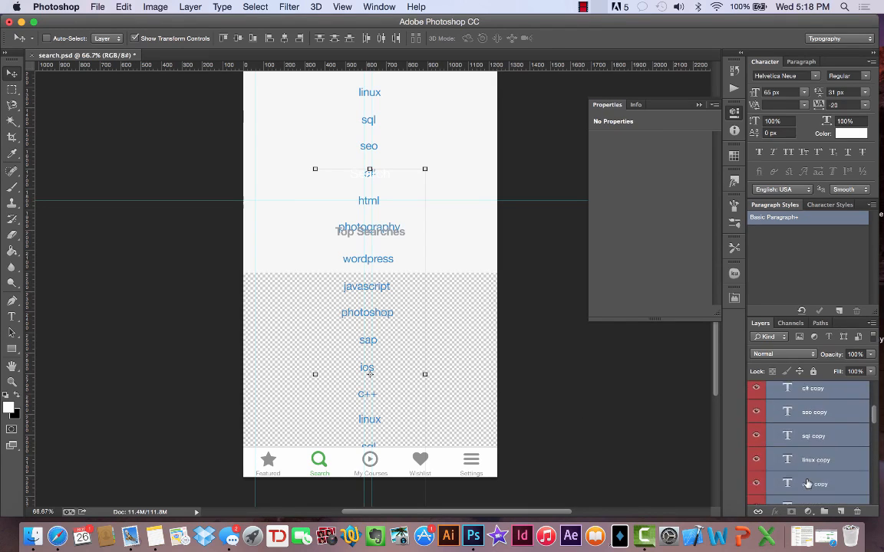
scroll(807, 482, down, 3)
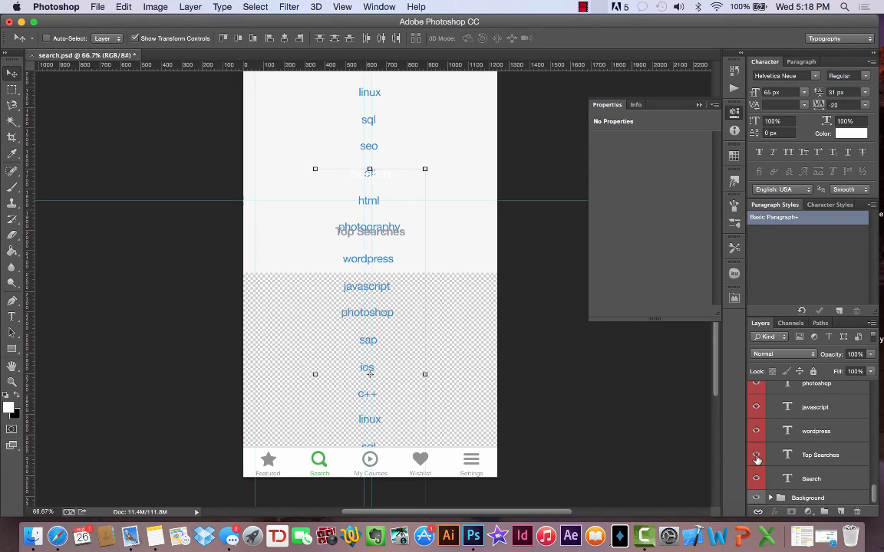
Hide the Top Searches copy and Search copy text layers.
scroll(799, 466, up, 8)
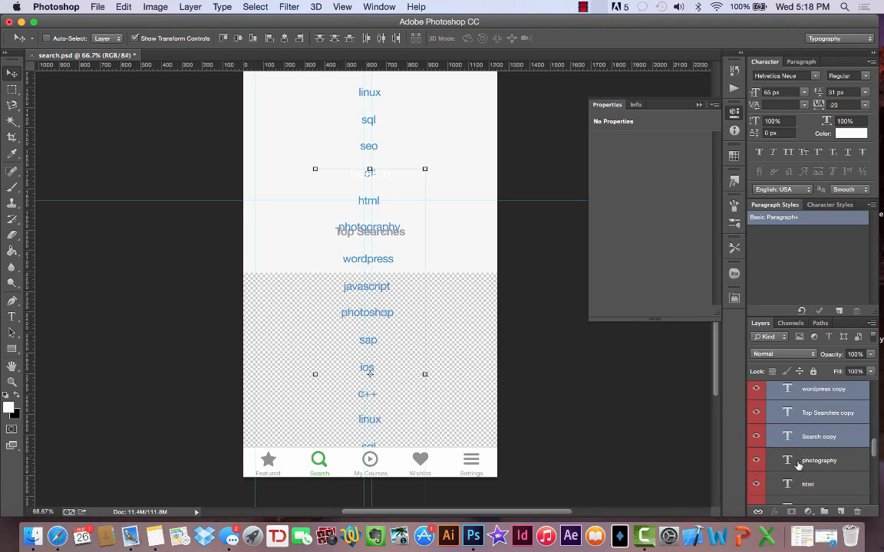
click(757, 413)
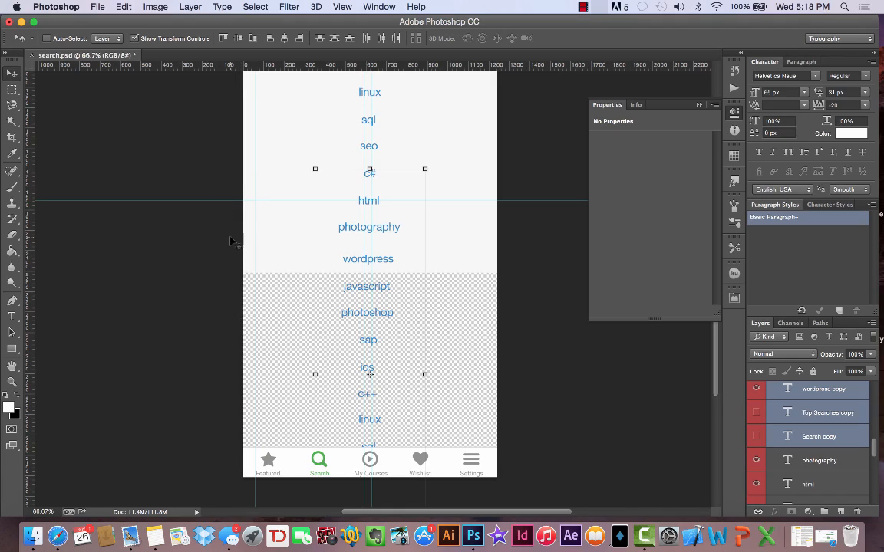
Duplicate the bg layer in the Background group and move the copy straight down to cover the canvas's transparent area.
scroll(840, 459, down, 10)
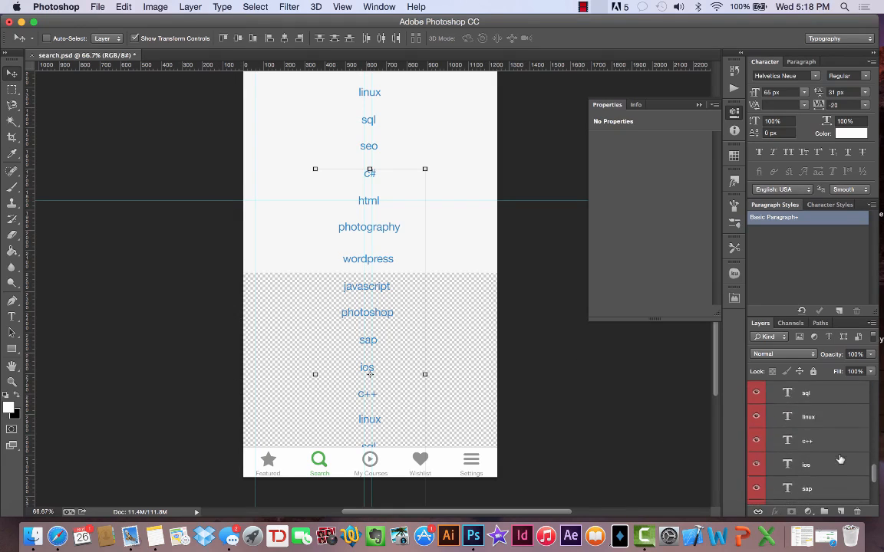
scroll(840, 459, down, 3)
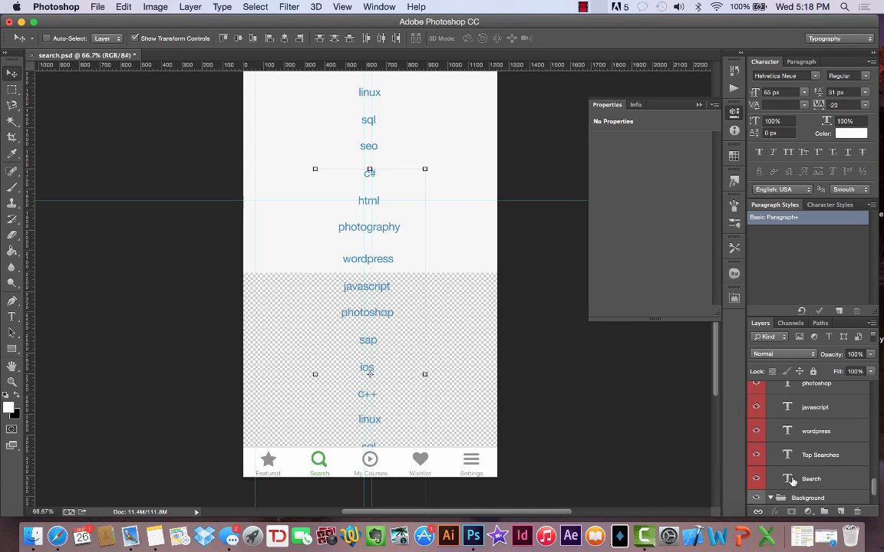
scroll(793, 480, down, 2)
click(815, 472)
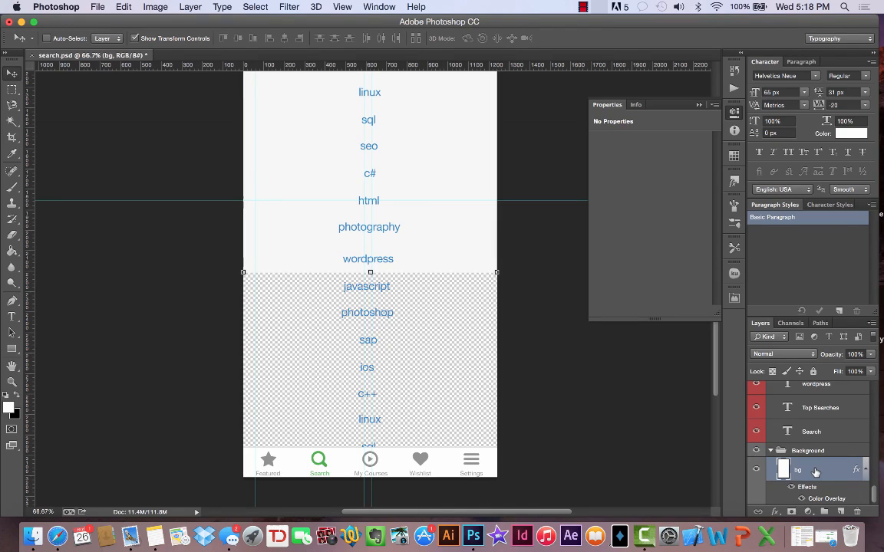
key(super+j)
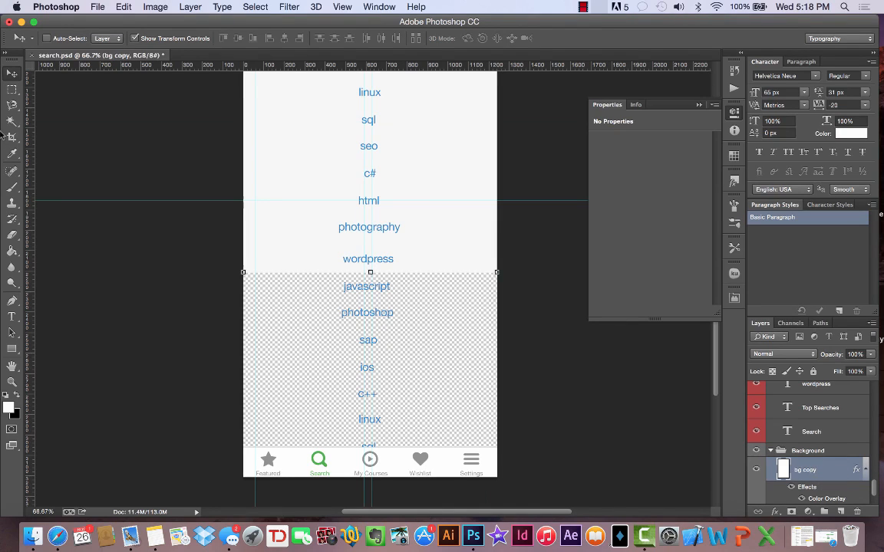
drag(142, 332, 131, 361)
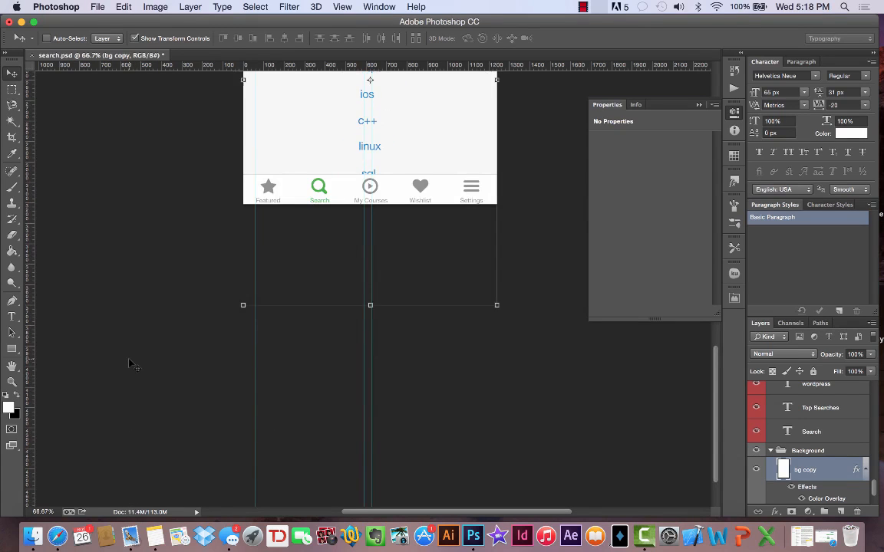
Examine the extended screen from the search list down to the navigation bar.
scroll(130, 363, up, 5)
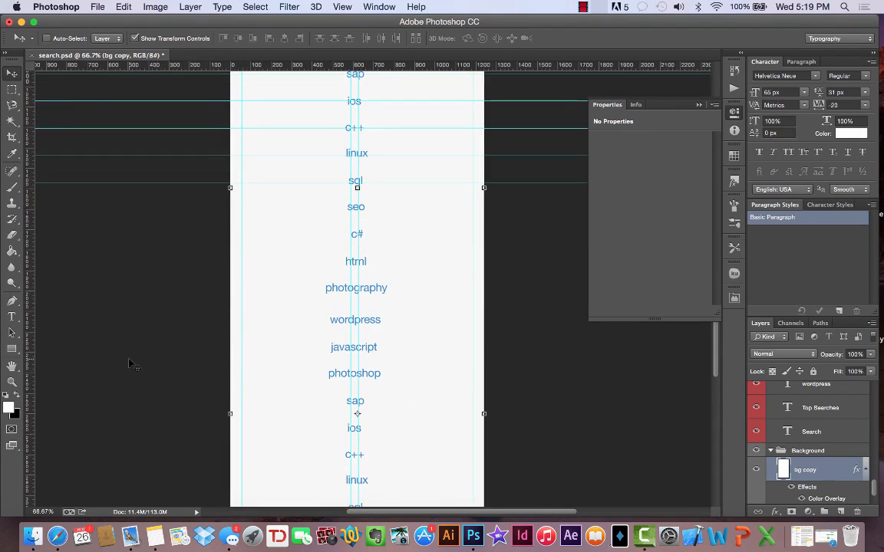
scroll(128, 363, up, 6)
scroll(128, 363, right, 1)
scroll(129, 363, down, 9)
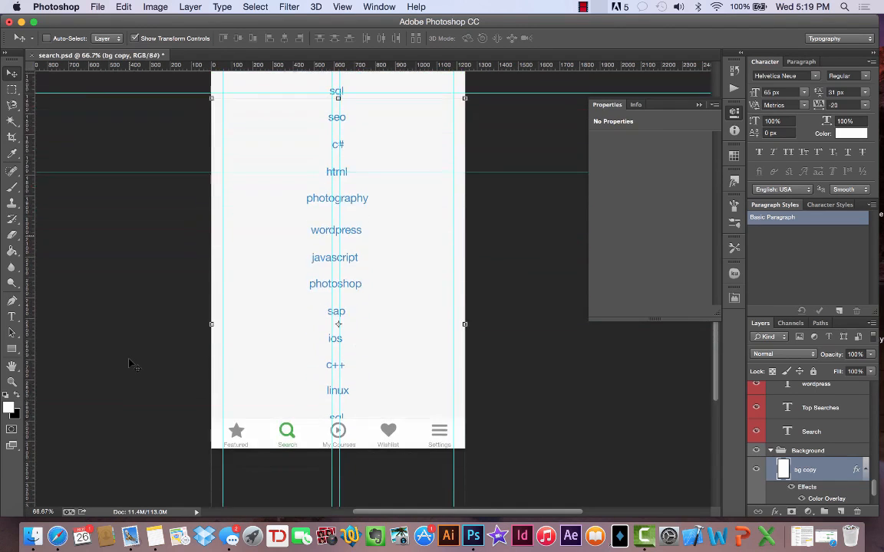
scroll(130, 364, up, 6)
scroll(130, 365, right, 1)
scroll(131, 365, down, 8)
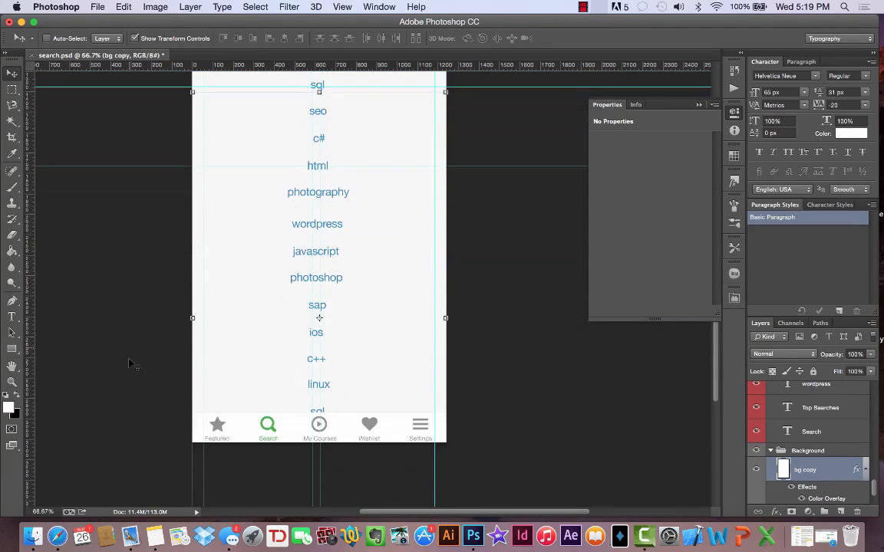
Save the extended search screen as a JPEG copy named Searchscroll.jpg in the Udemy Jpegs folder, with quality 10 and Baseline ("Standard") format.
scroll(129, 363, up, 6)
scroll(128, 363, right, 1)
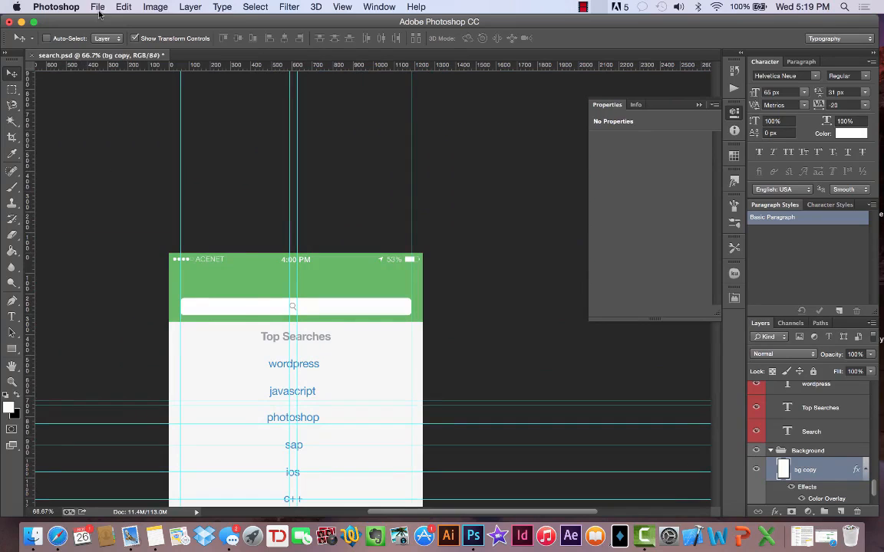
click(98, 7)
click(108, 146)
text(Searchscroll.psd)
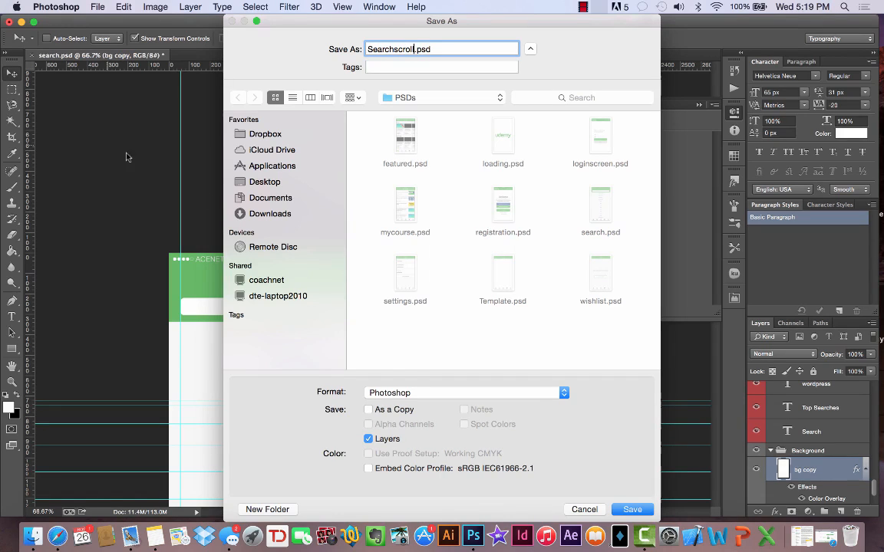
click(415, 392)
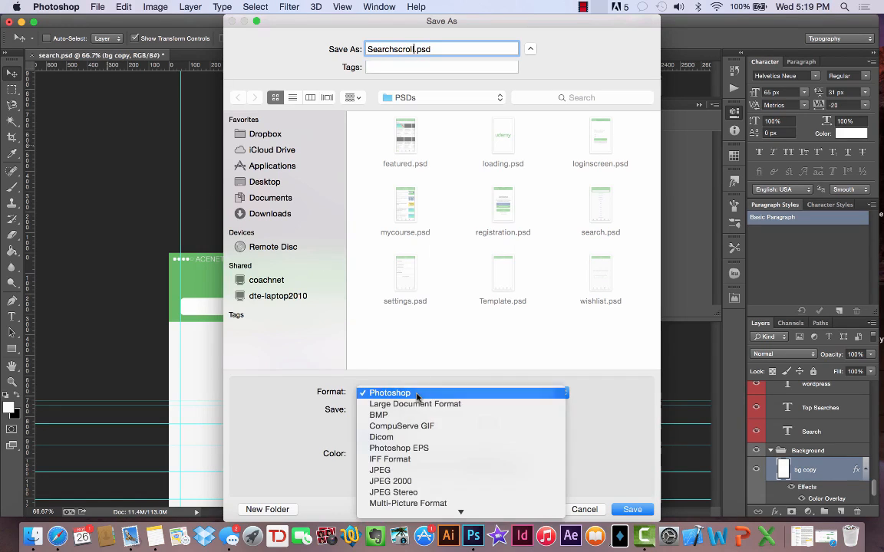
click(405, 469)
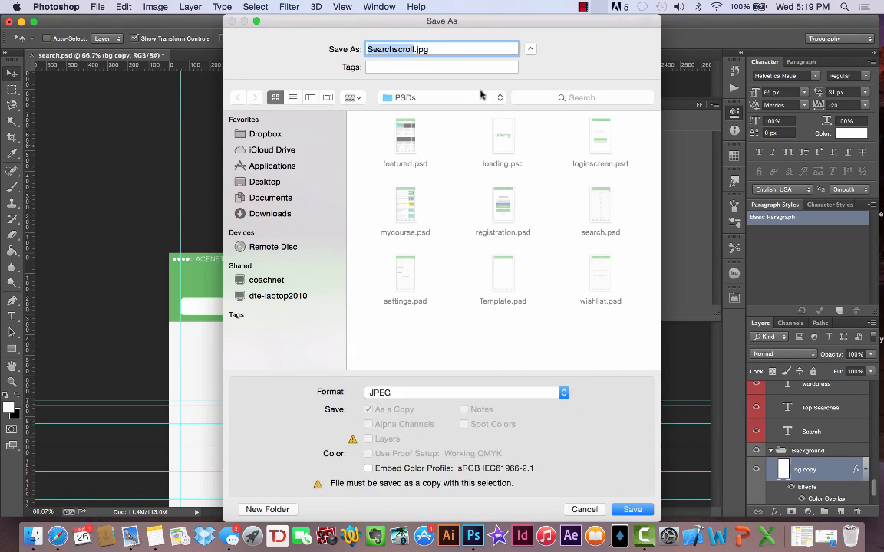
click(482, 99)
click(422, 112)
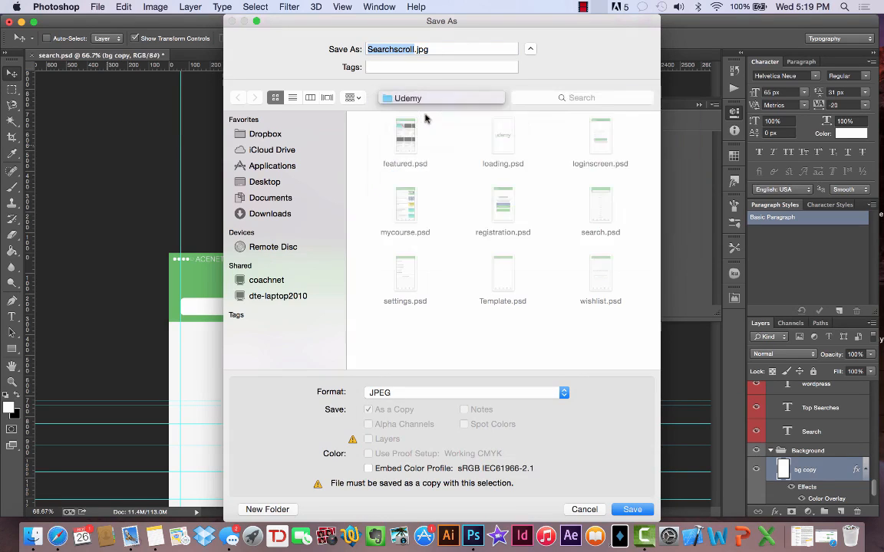
double_click(391, 143)
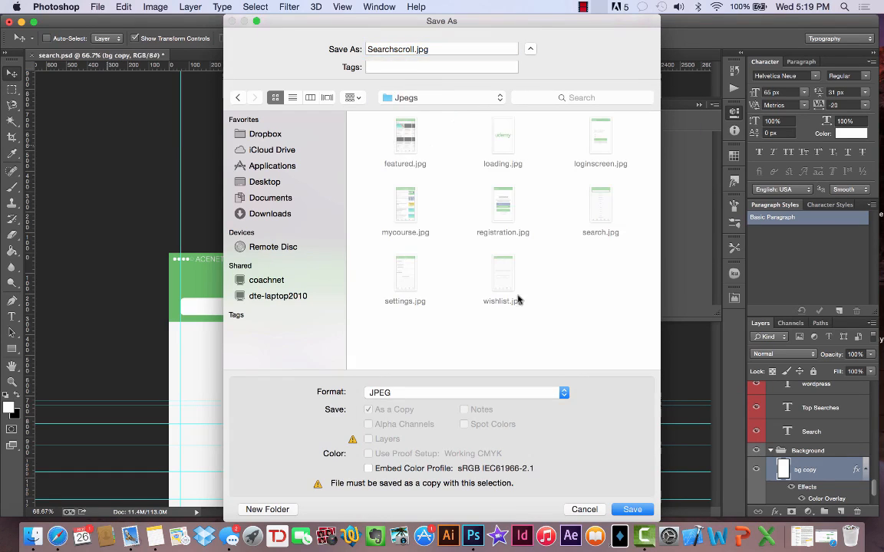
click(625, 508)
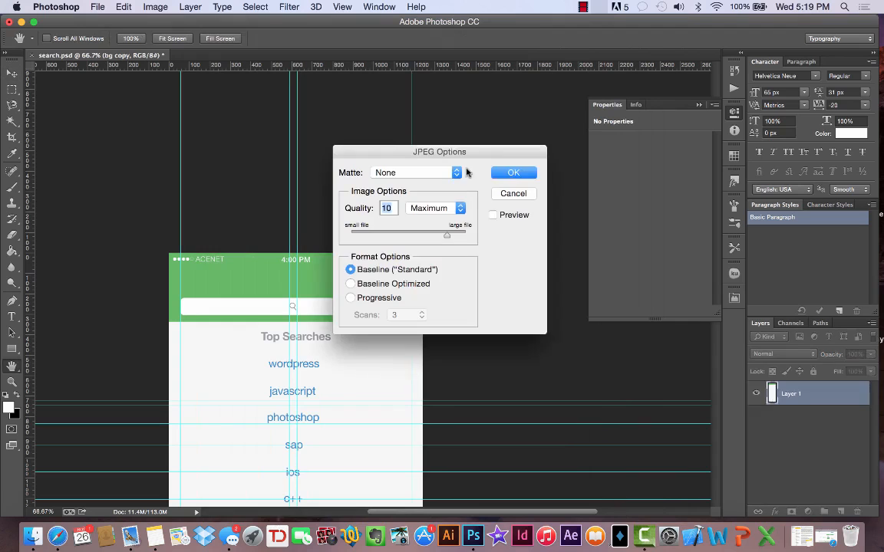
click(513, 174)
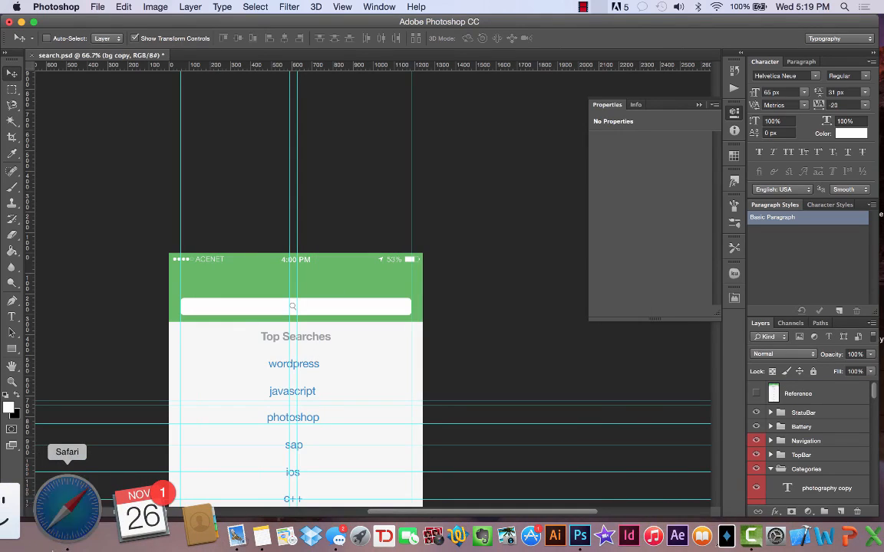
Switch to the Udemy project in InVision in Safari and upload Searchscroll.jpg from the Desktop's Udemy Jpegs folder.
click(66, 530)
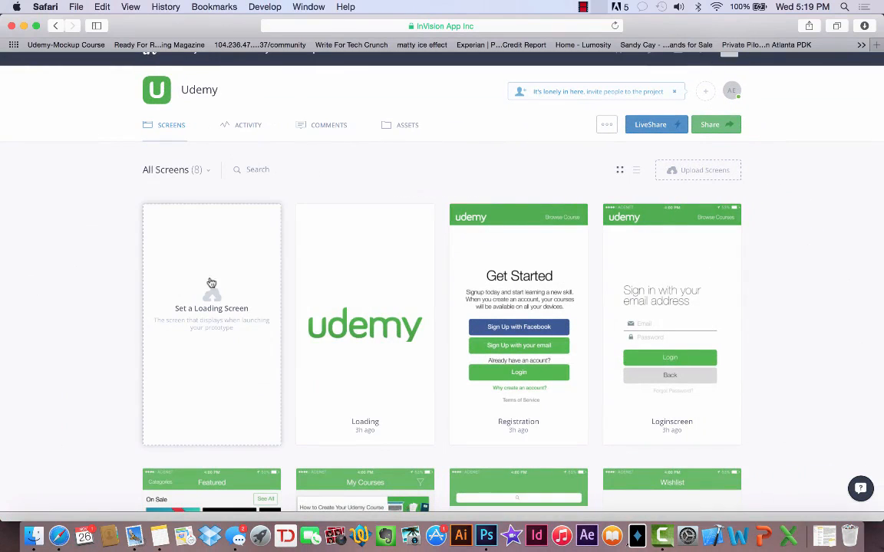
scroll(300, 138, down, 1)
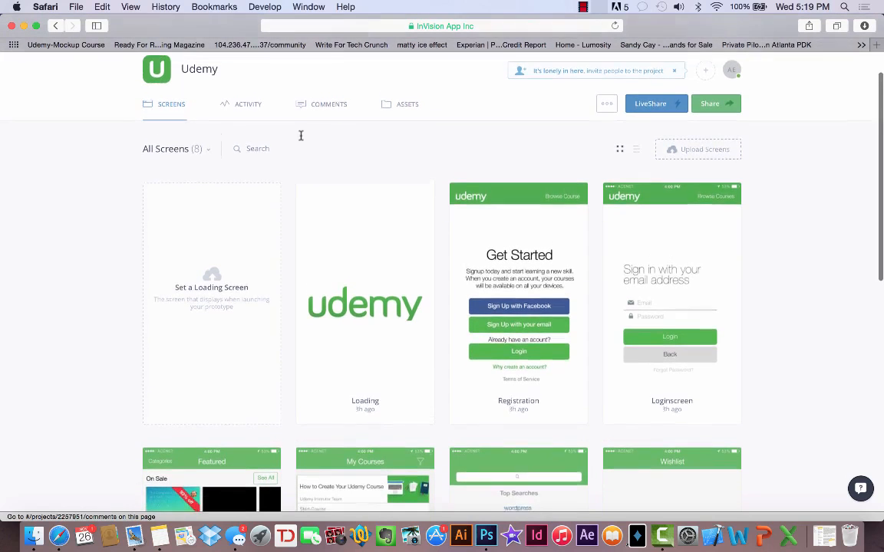
click(704, 154)
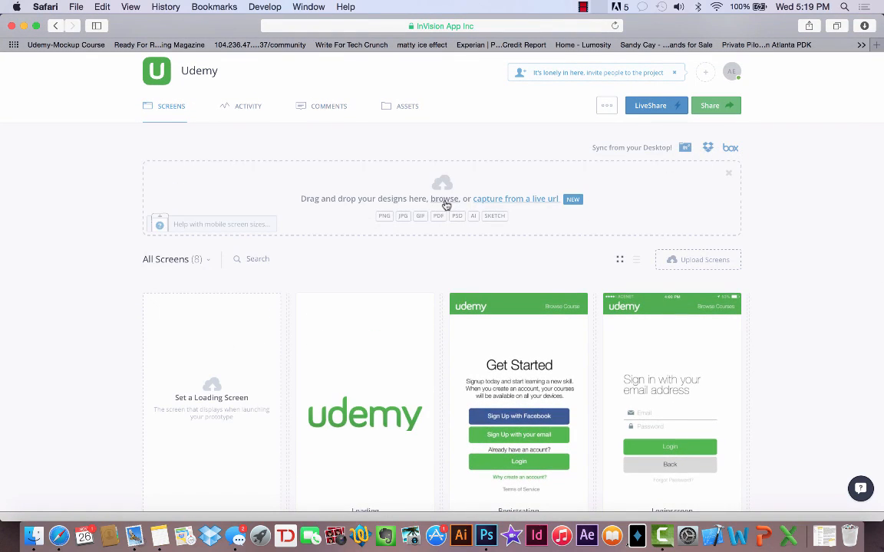
click(445, 199)
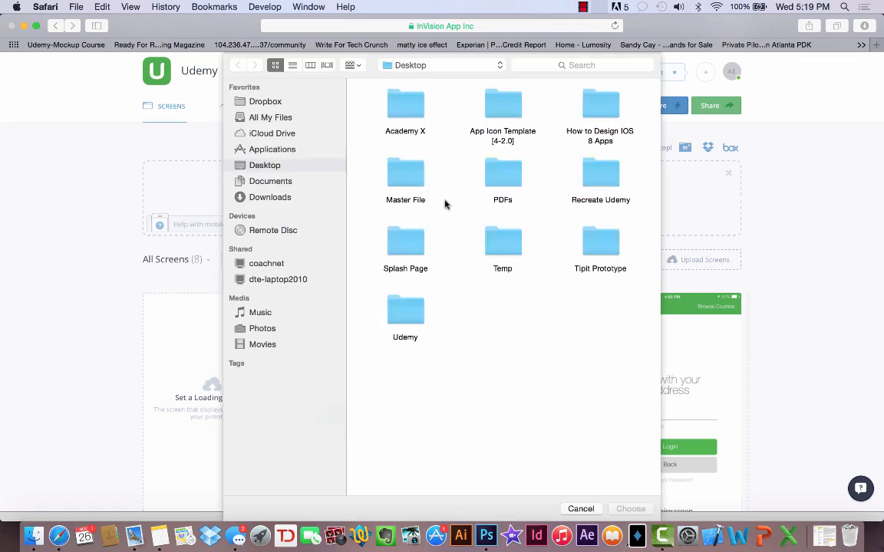
double_click(417, 314)
double_click(390, 106)
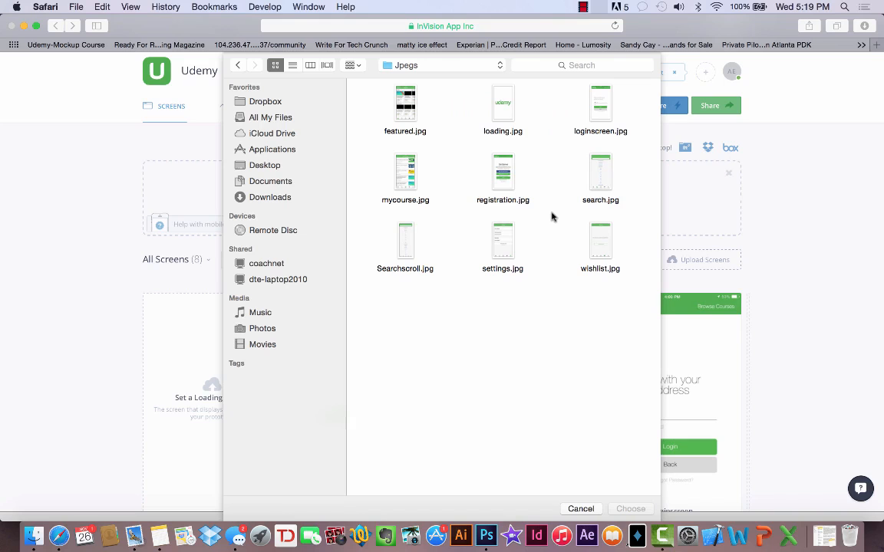
double_click(406, 245)
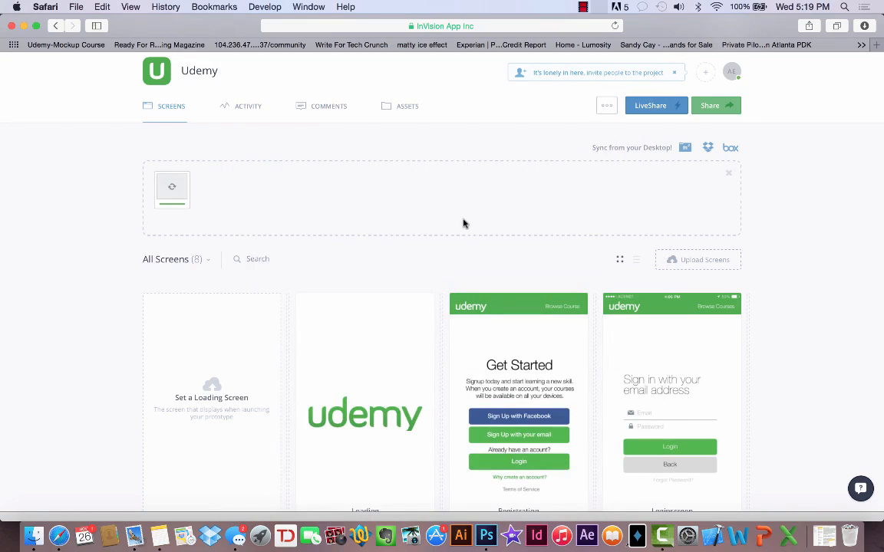
Move the Searchscroll screen directly after Mycourse and delete the old Search screen from the project.
scroll(463, 224, down, 5)
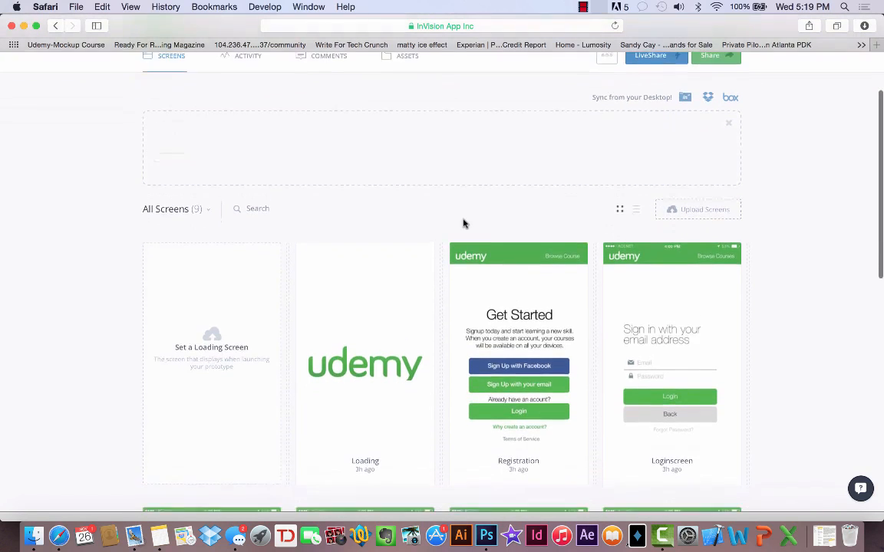
scroll(464, 223, down, 8)
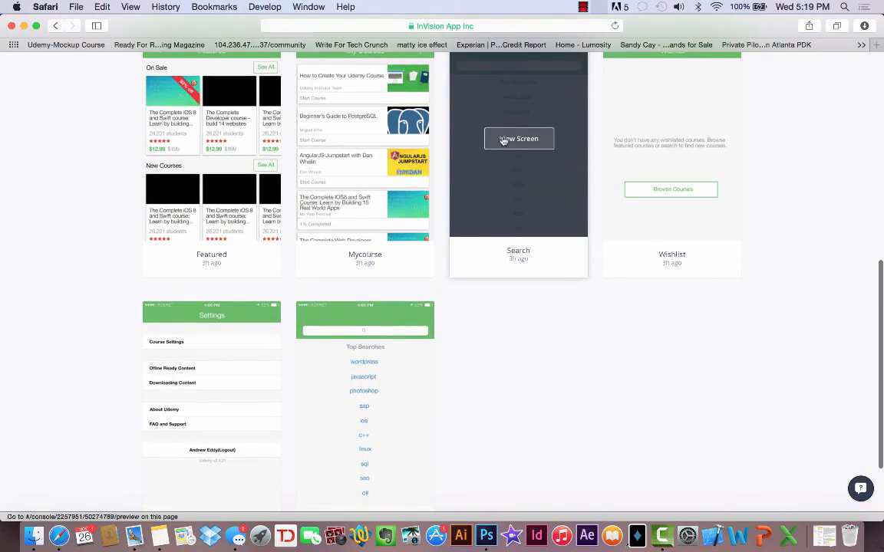
drag(390, 320, 519, 86)
scroll(626, 242, up, 3)
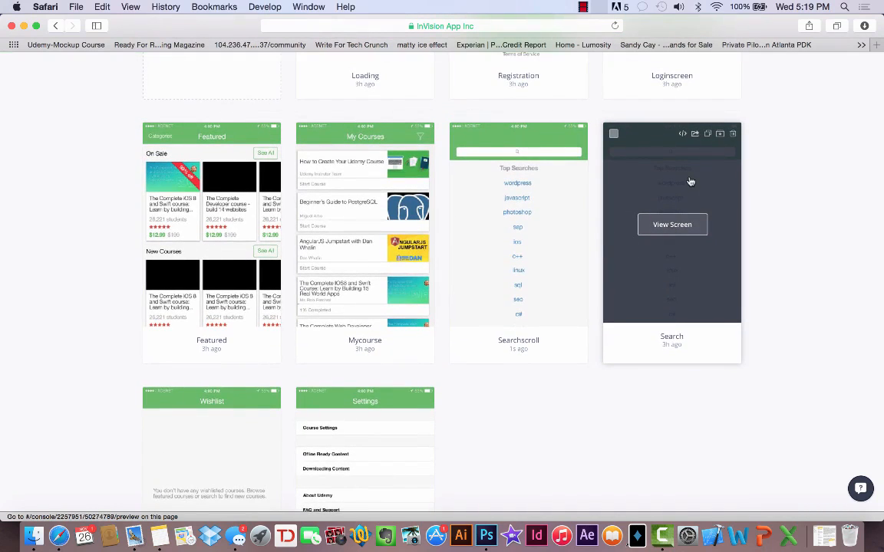
click(733, 135)
click(652, 222)
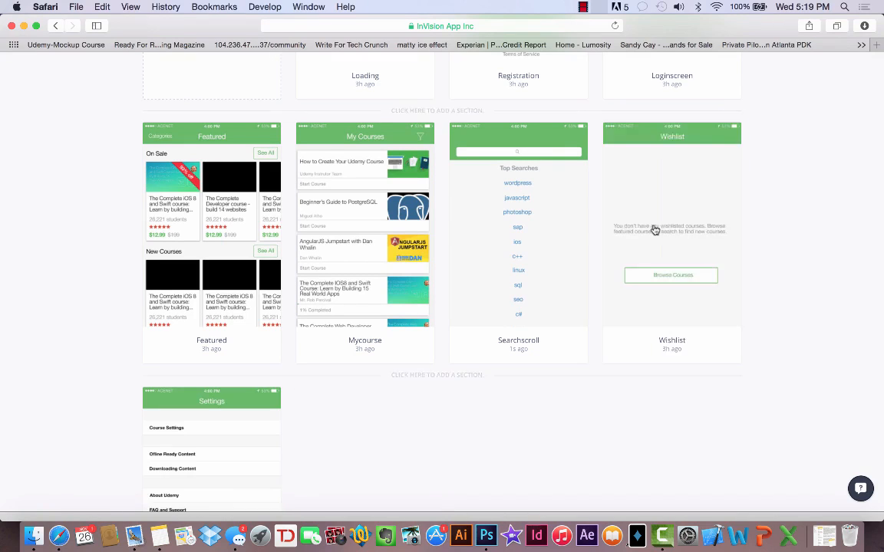
Open the Searchscroll screen and add a hotspot over the Featured icon in its navigation bar, linked to the Featured screen.
click(524, 228)
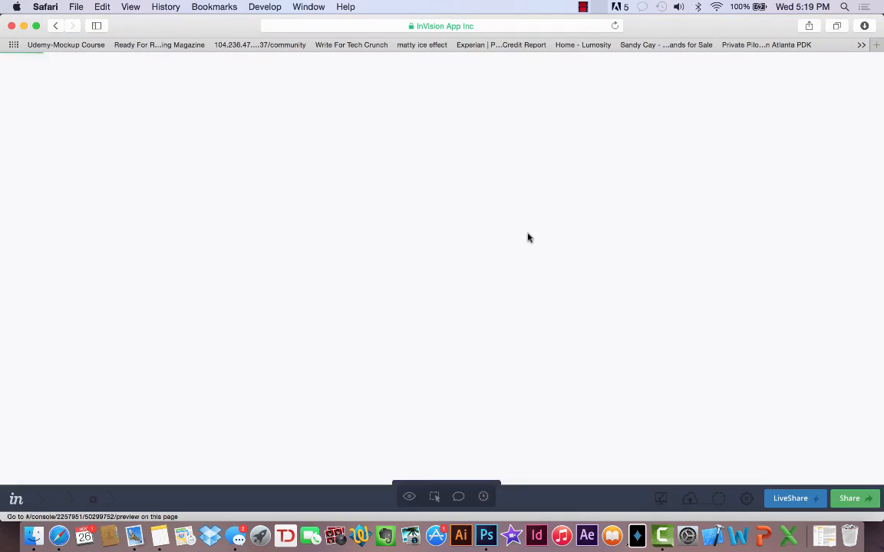
scroll(422, 265, down, 5)
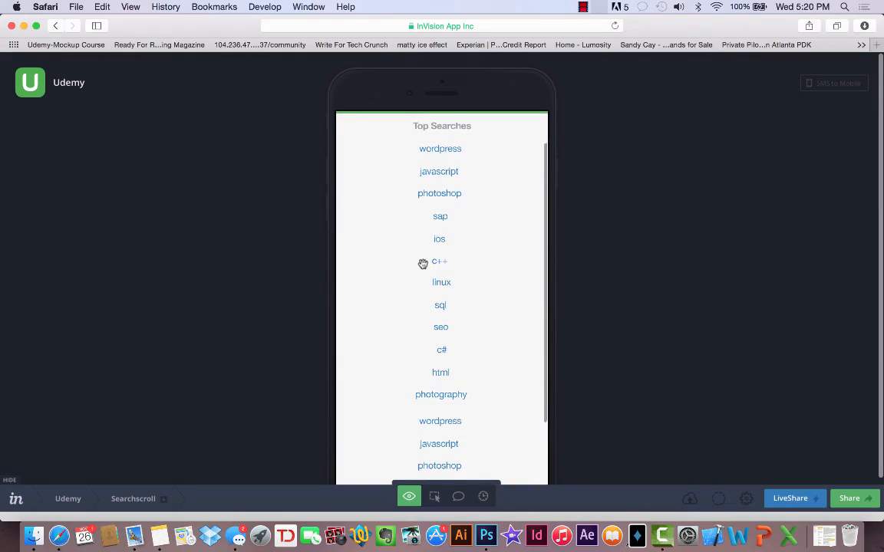
click(430, 497)
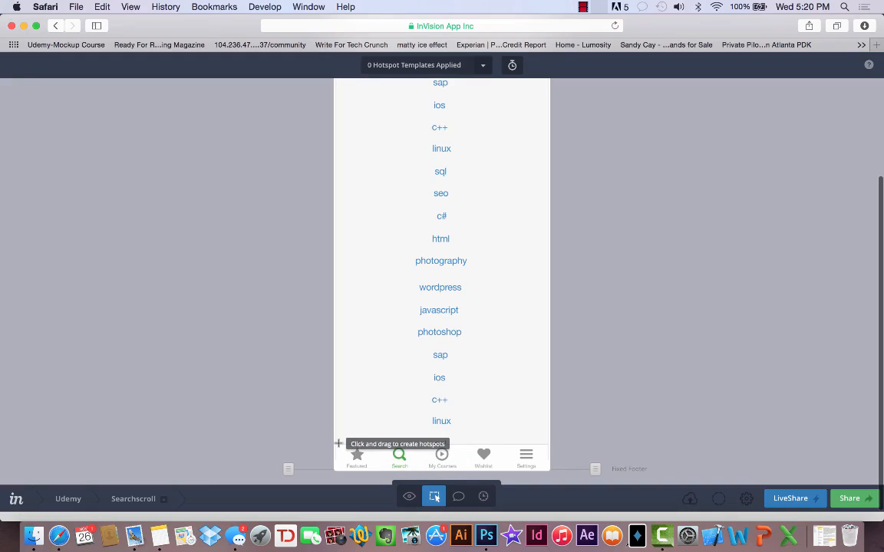
drag(339, 444, 371, 472)
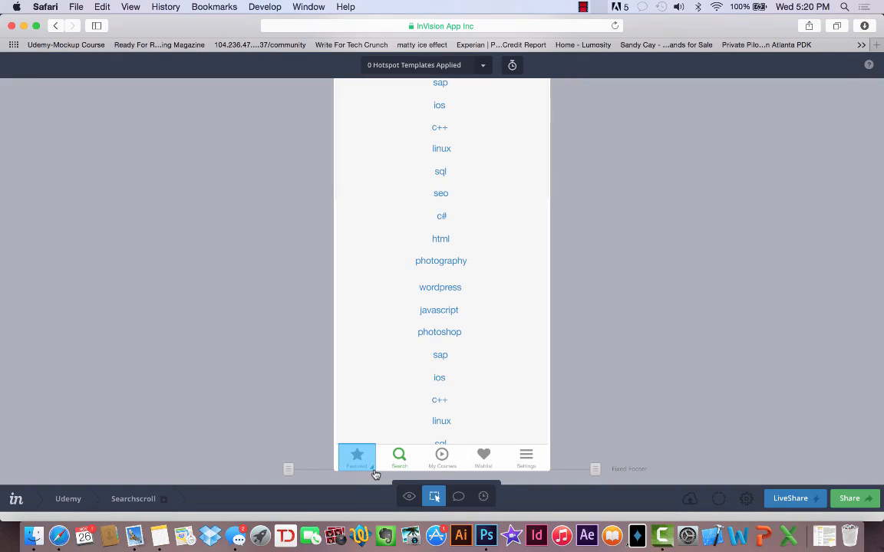
click(492, 227)
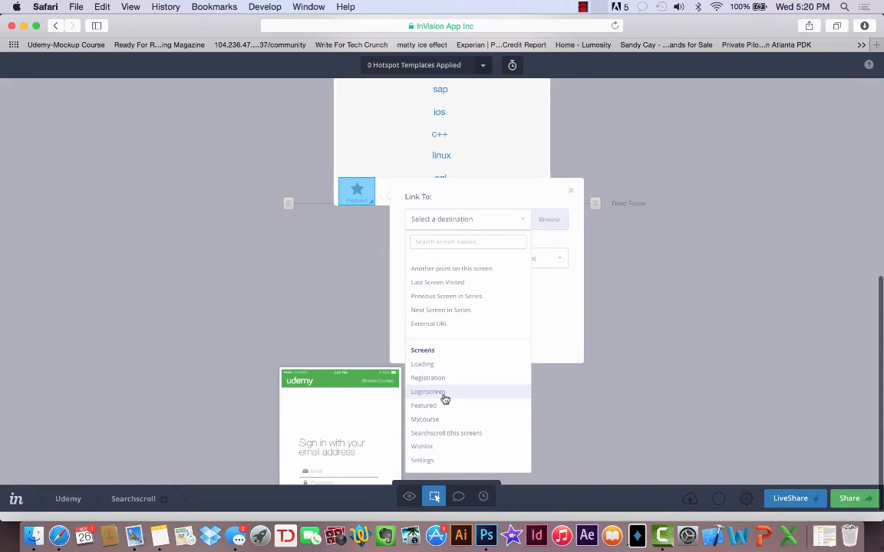
click(438, 405)
click(428, 334)
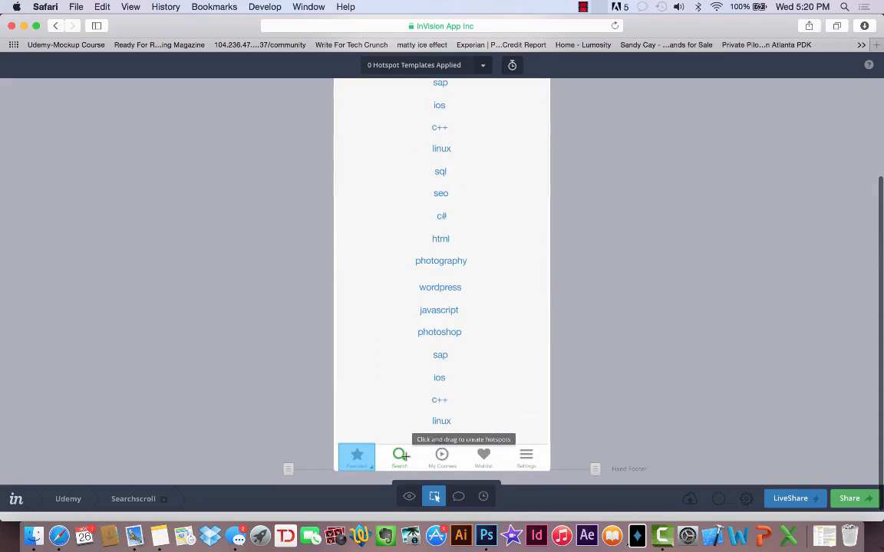
Add a hotspot over the My Courses icon, linked to the Mycourse screen with the Tap gesture and Instant transition.
drag(427, 445, 460, 471)
click(608, 220)
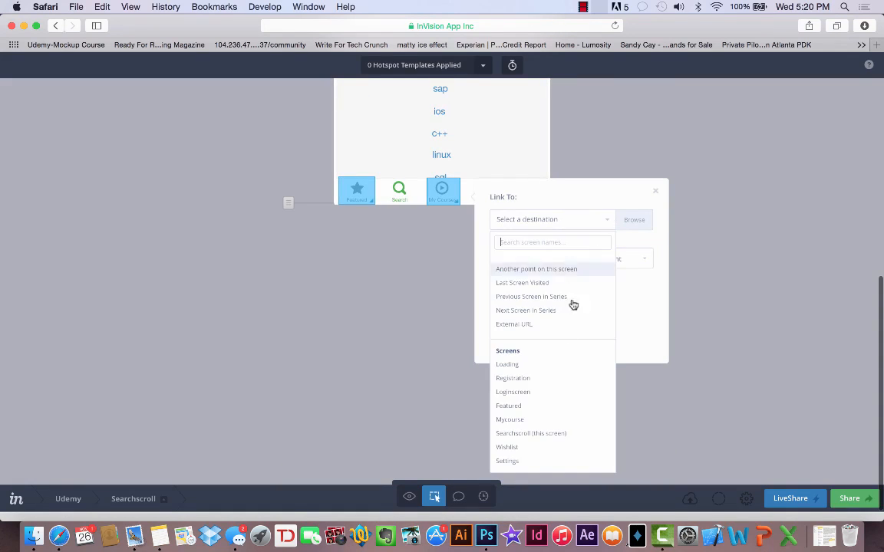
click(516, 420)
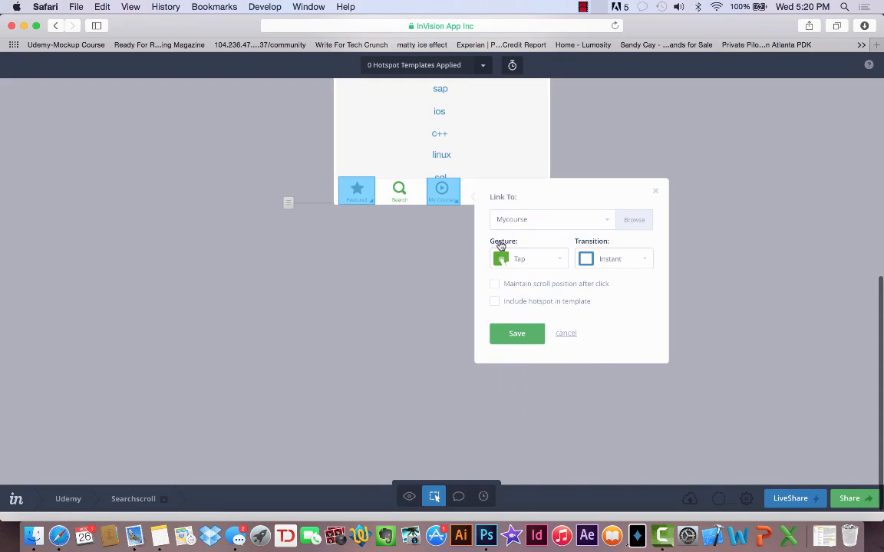
click(517, 333)
Add a hotspot over the Wishlist icon in the navigation bar, linked to the Wishlist screen.
drag(462, 444, 501, 476)
click(630, 222)
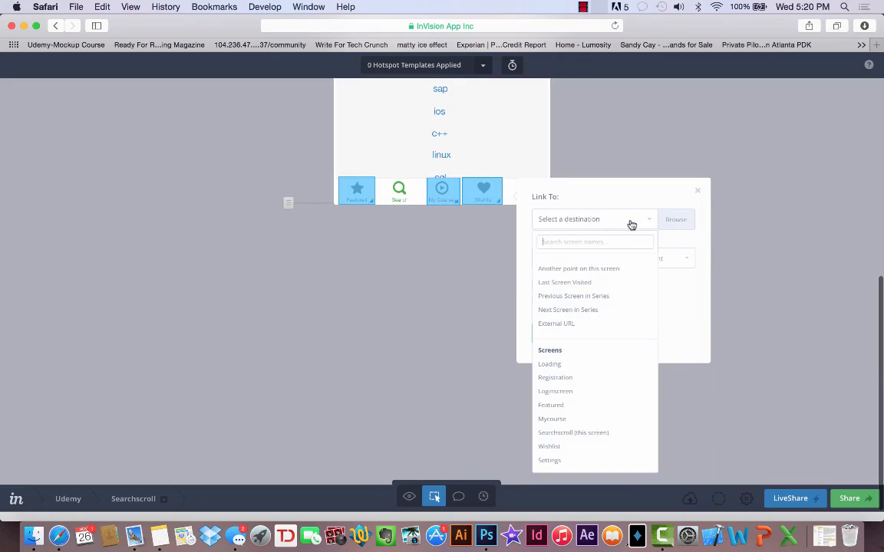
click(564, 446)
click(559, 333)
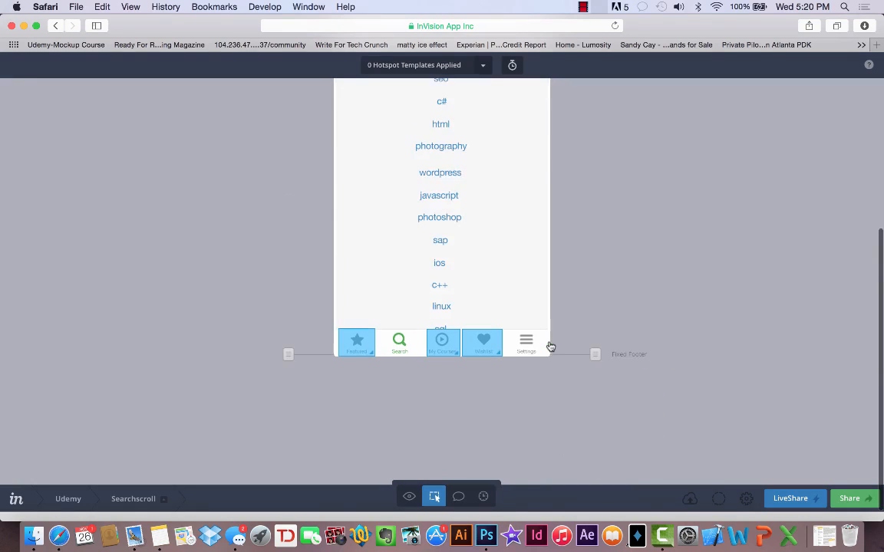
Add a hotspot over the Settings icon, linked to the Settings screen with the Tap gesture and Instant transition.
drag(504, 444, 546, 473)
click(681, 228)
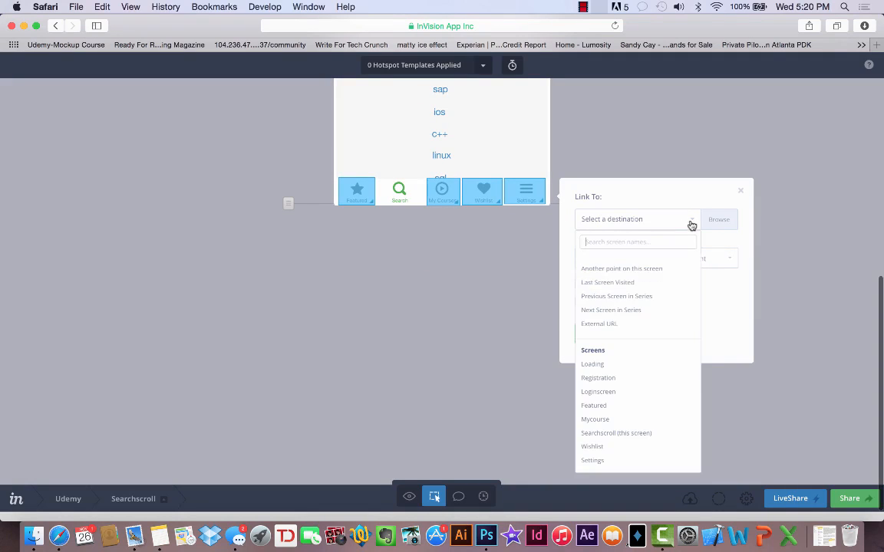
click(600, 460)
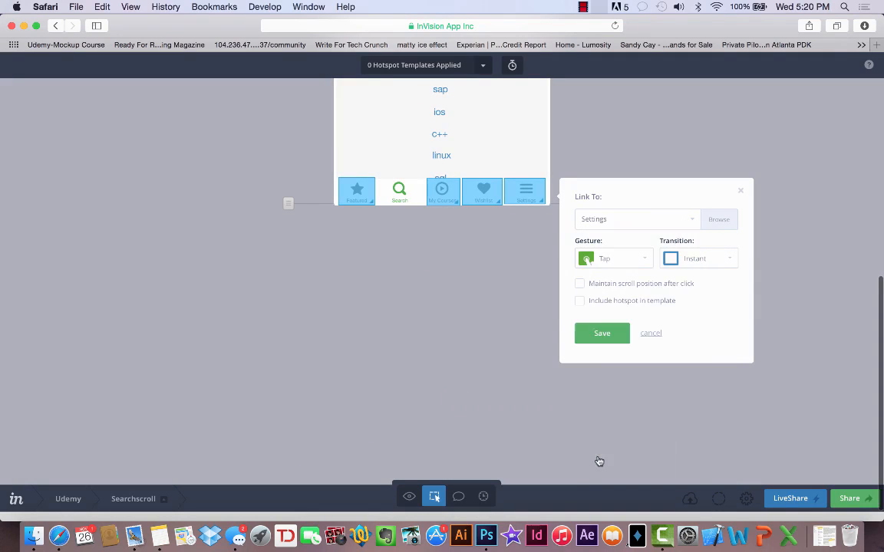
click(601, 333)
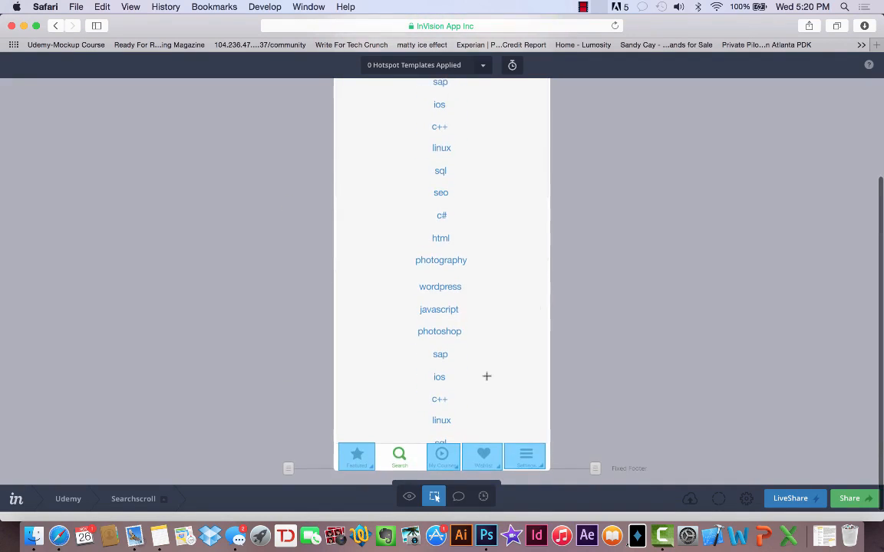
Preview the Searchscroll prototype and examine how its header, search list and navigation bar behave while scrolling.
click(409, 497)
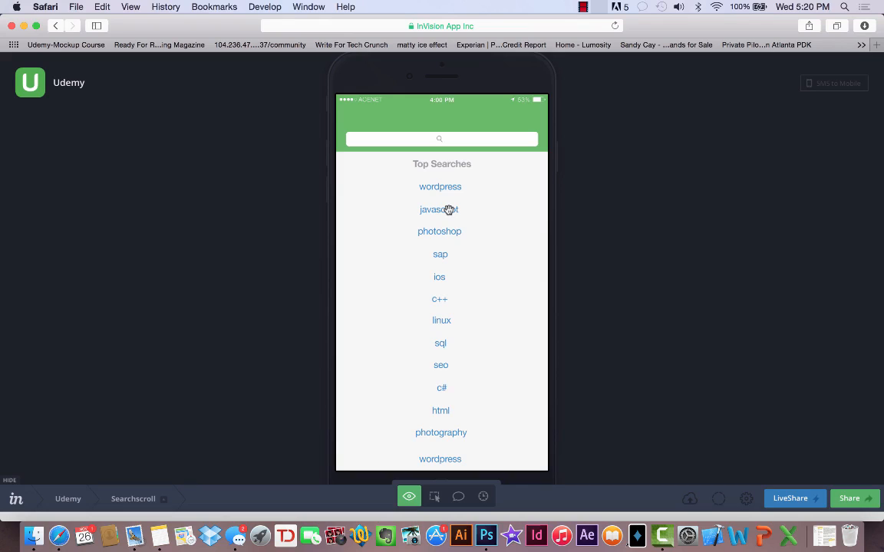
scroll(449, 209, down, 5)
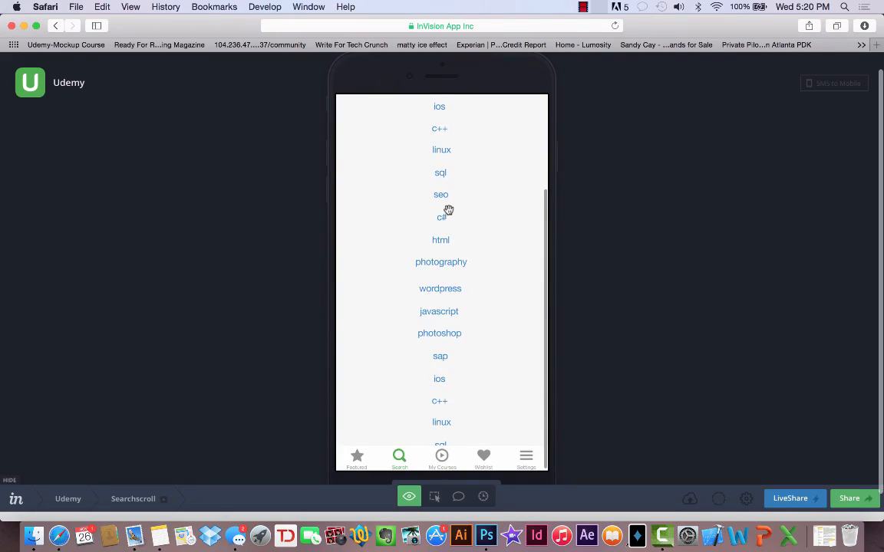
scroll(448, 209, up, 3)
scroll(448, 209, down, 5)
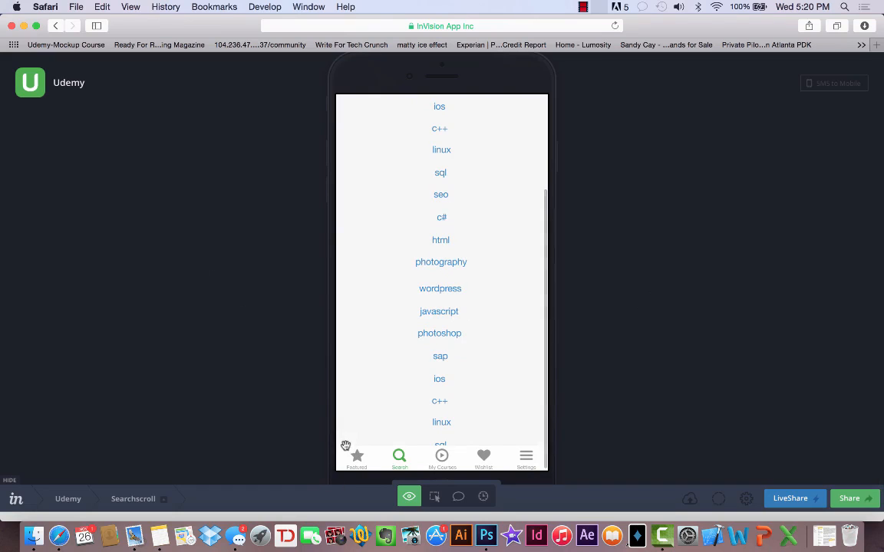
scroll(453, 300, up, 5)
scroll(454, 300, down, 5)
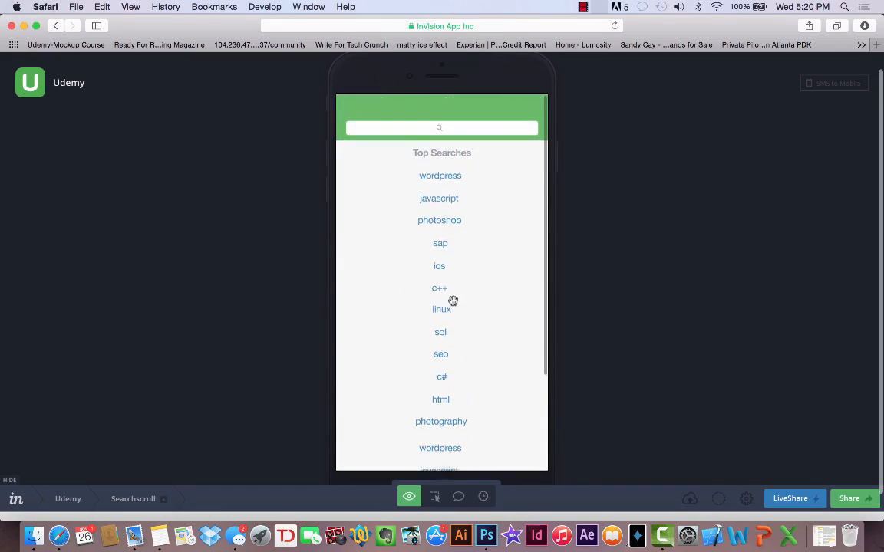
Set the Searchscroll screen's fixed footer boundary at the navigation bar's upper edge and its fixed header boundary at the green search header's lower edge.
scroll(453, 300, up, 5)
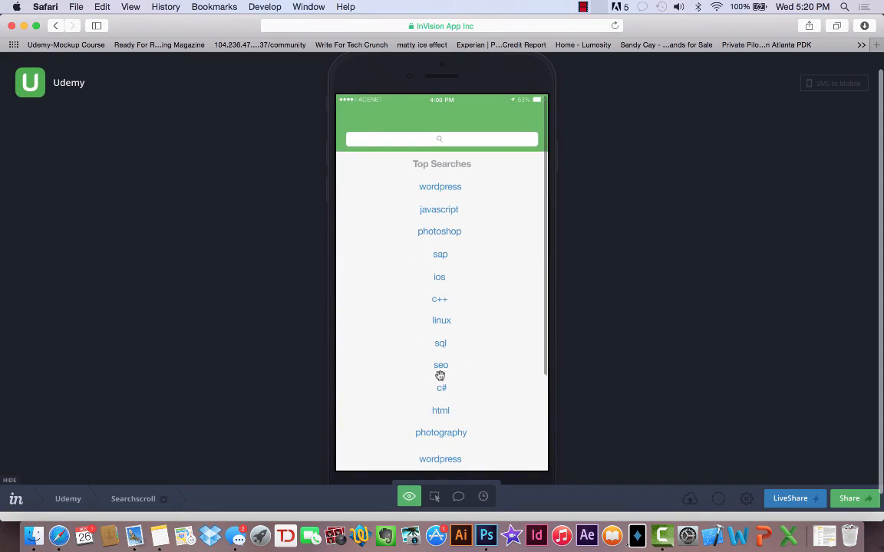
click(435, 496)
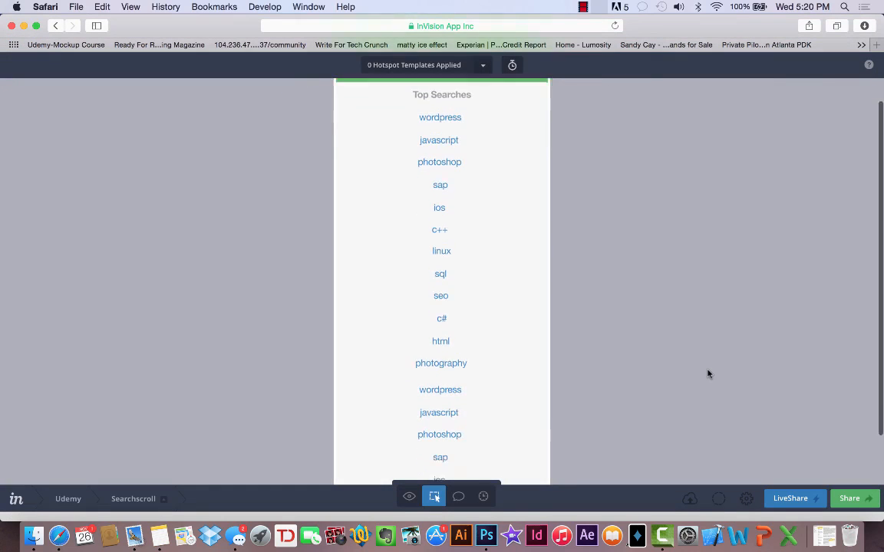
scroll(708, 374, down, 3)
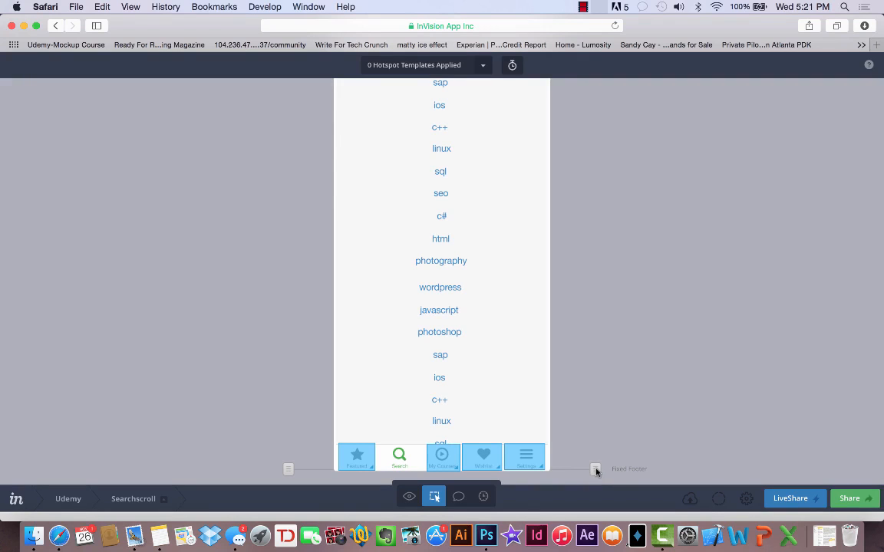
drag(597, 471, 594, 446)
scroll(617, 348, up, 10)
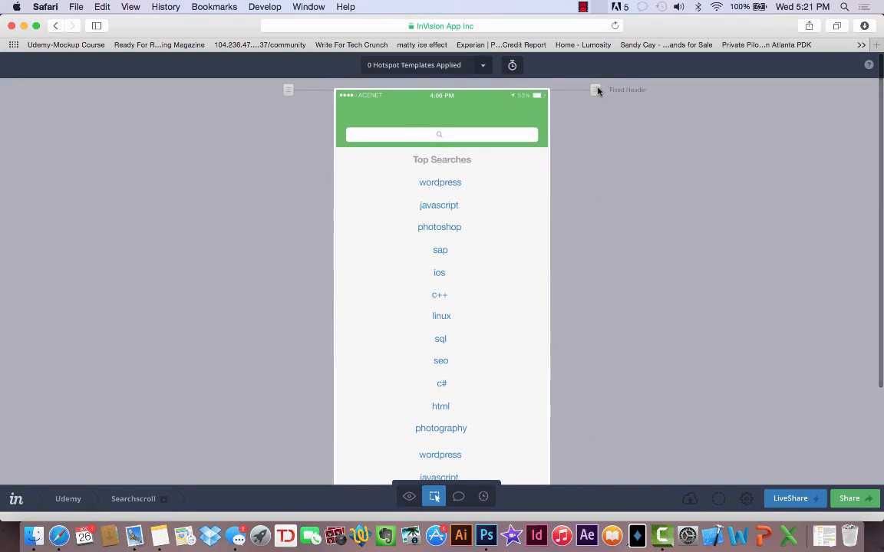
drag(597, 90, 596, 147)
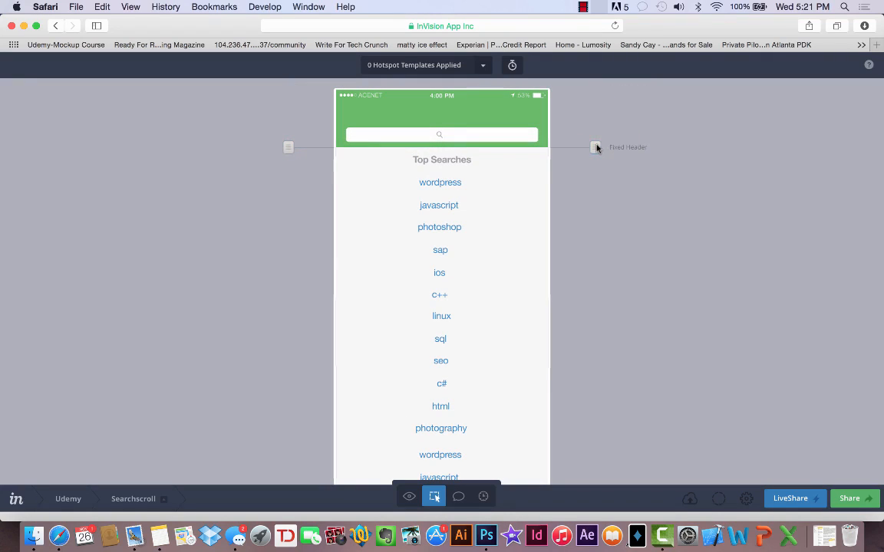
Preview the Searchscroll screen and scroll the search list down and back up to check the fixed header and footer.
click(407, 497)
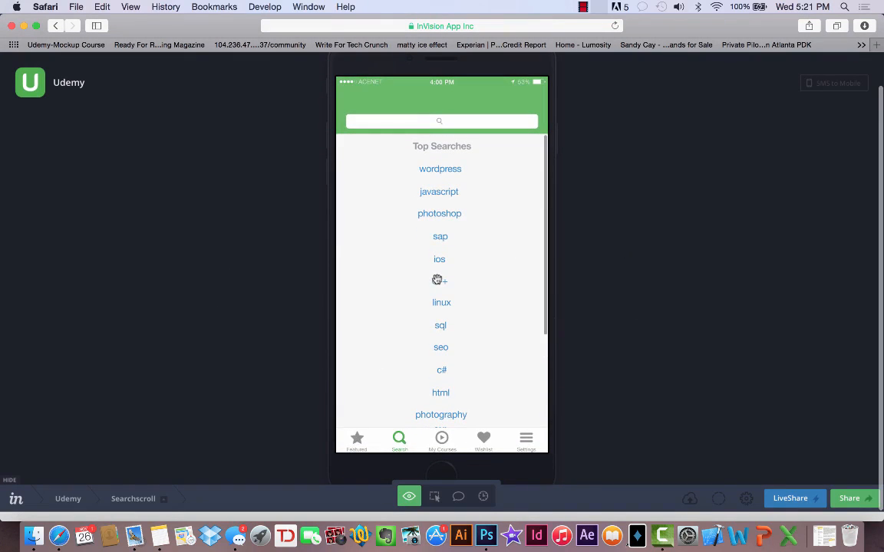
drag(438, 280, 439, 202)
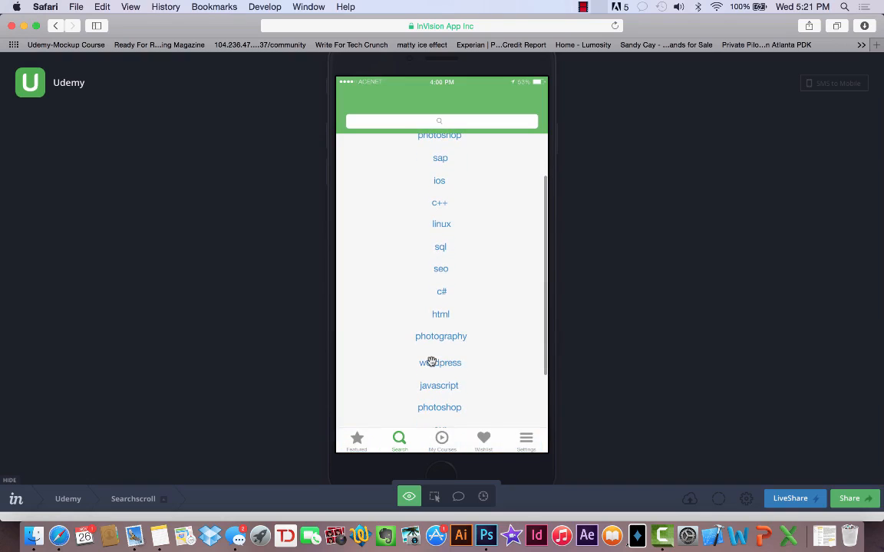
drag(430, 363, 434, 263)
drag(443, 227, 458, 361)
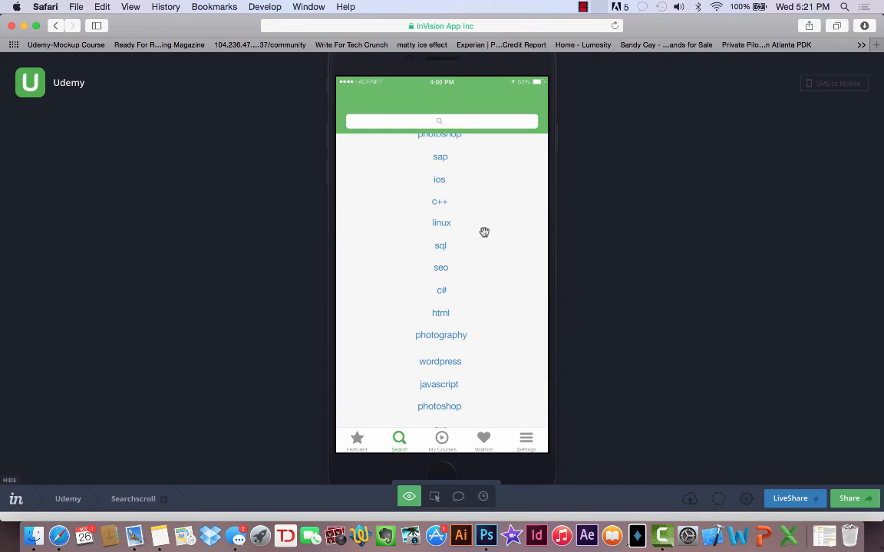
drag(484, 213, 489, 316)
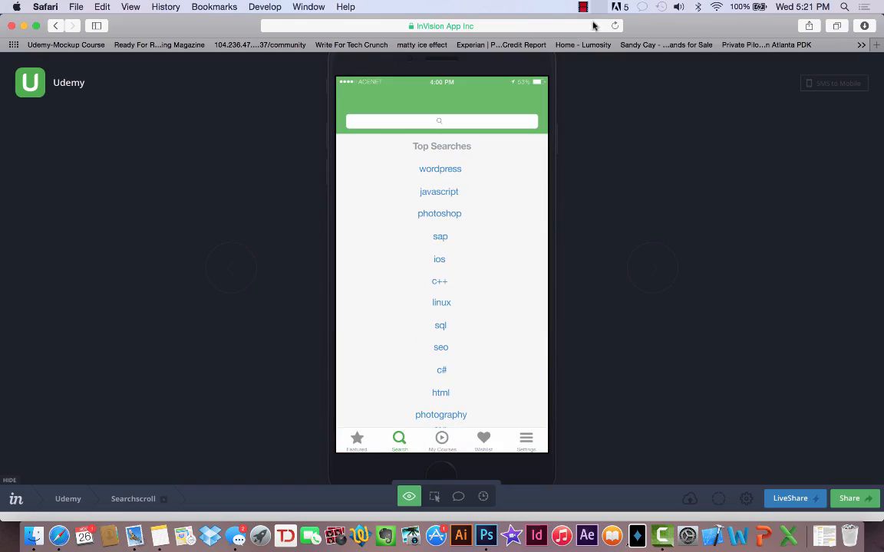